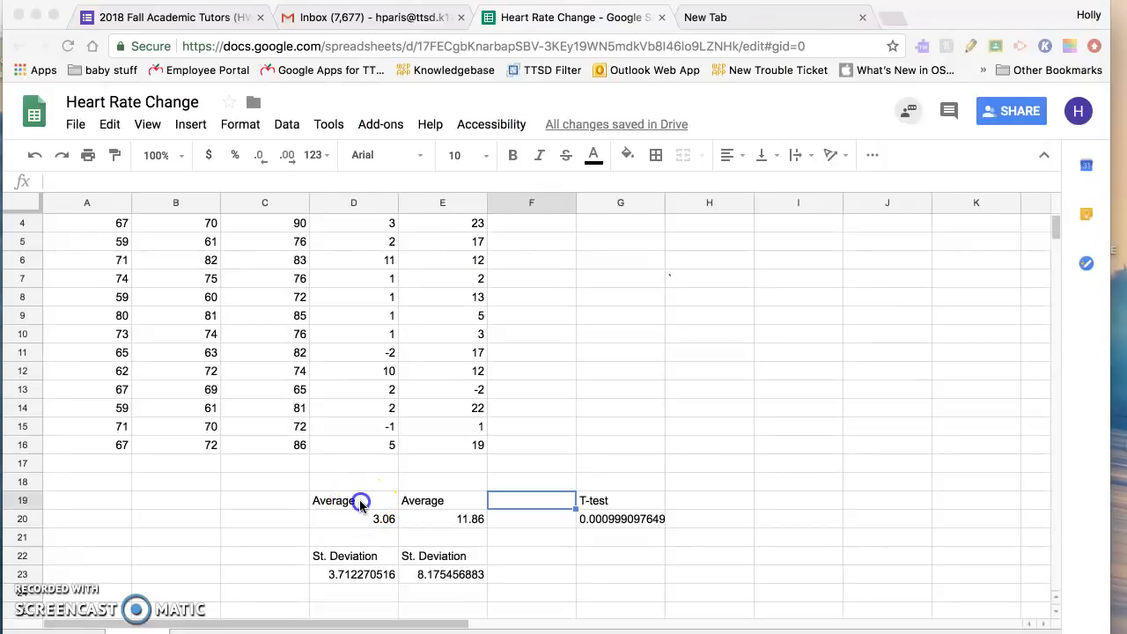
Step: Replace the Average label in cell D19 with "Change in heart rate walking"
left_click(361, 504)
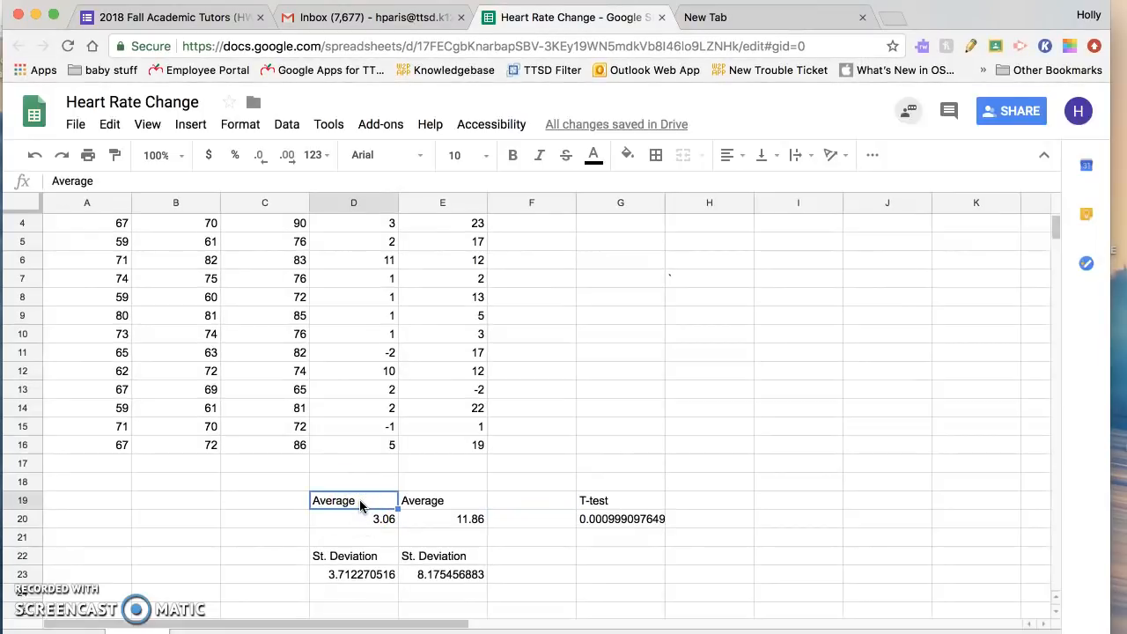
scroll(361, 497, "up", 2)
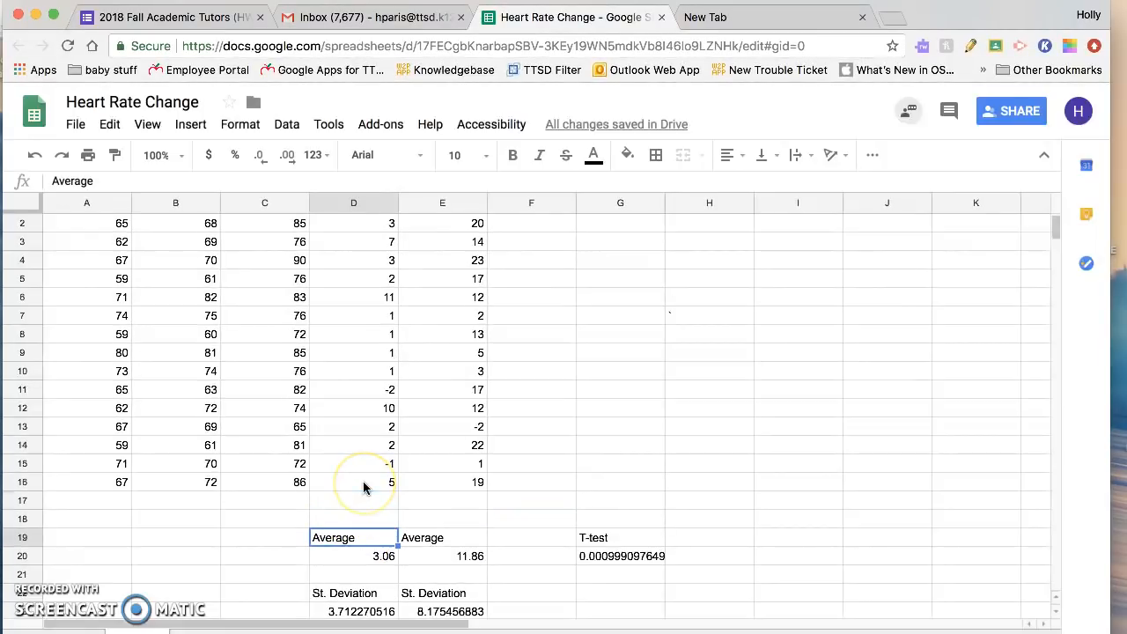
left_click(350, 538)
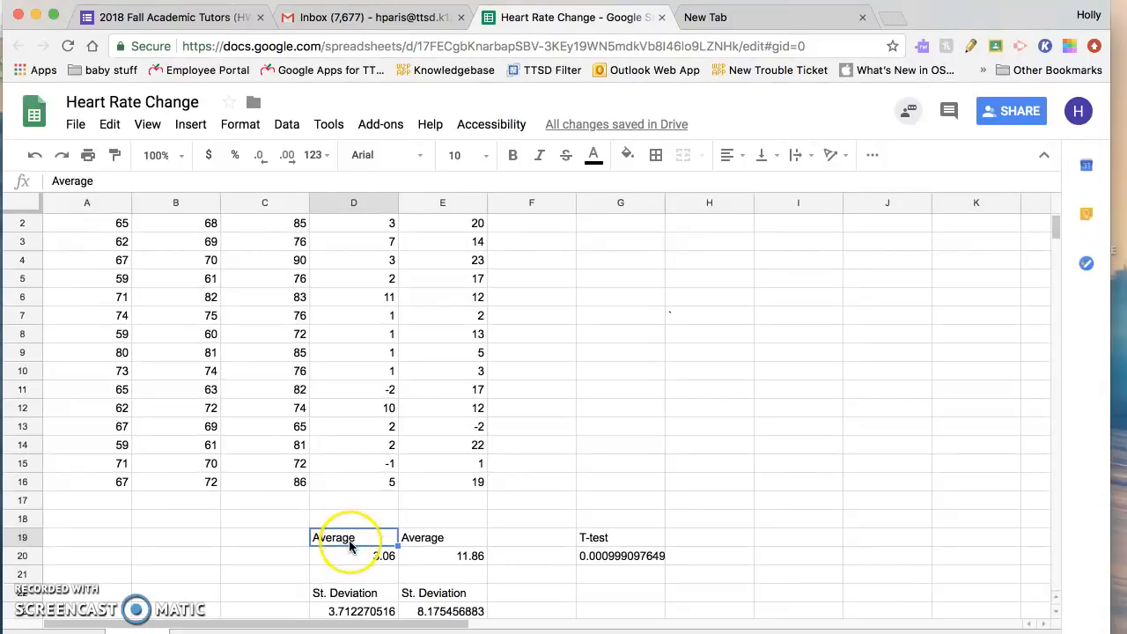
type("Change i")
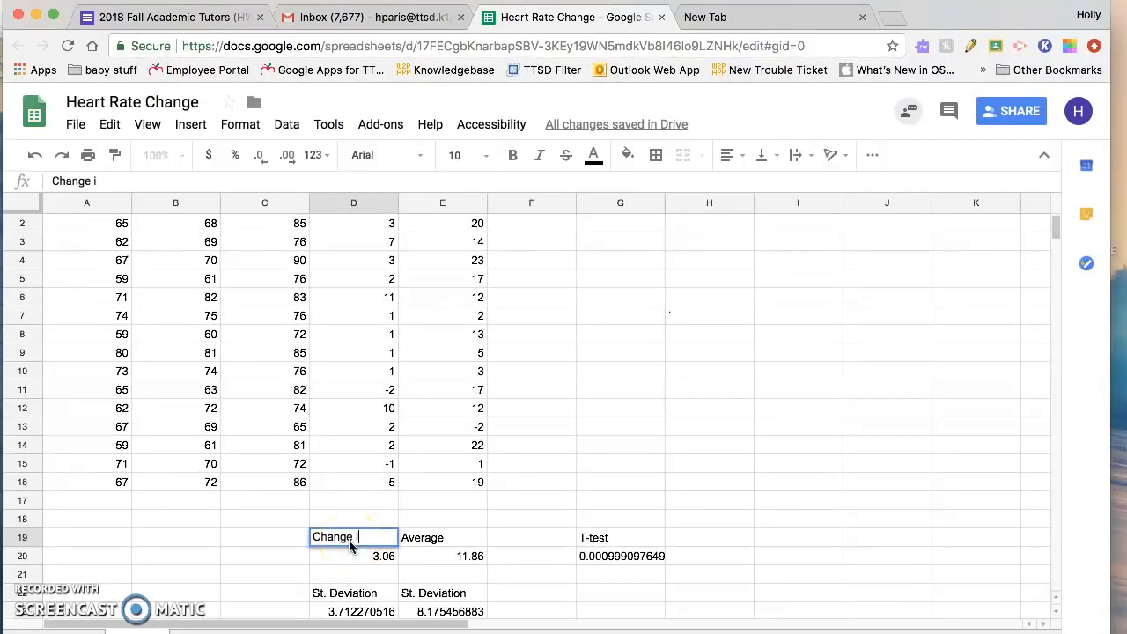
type("n heart rate walking")
left_click(532, 574)
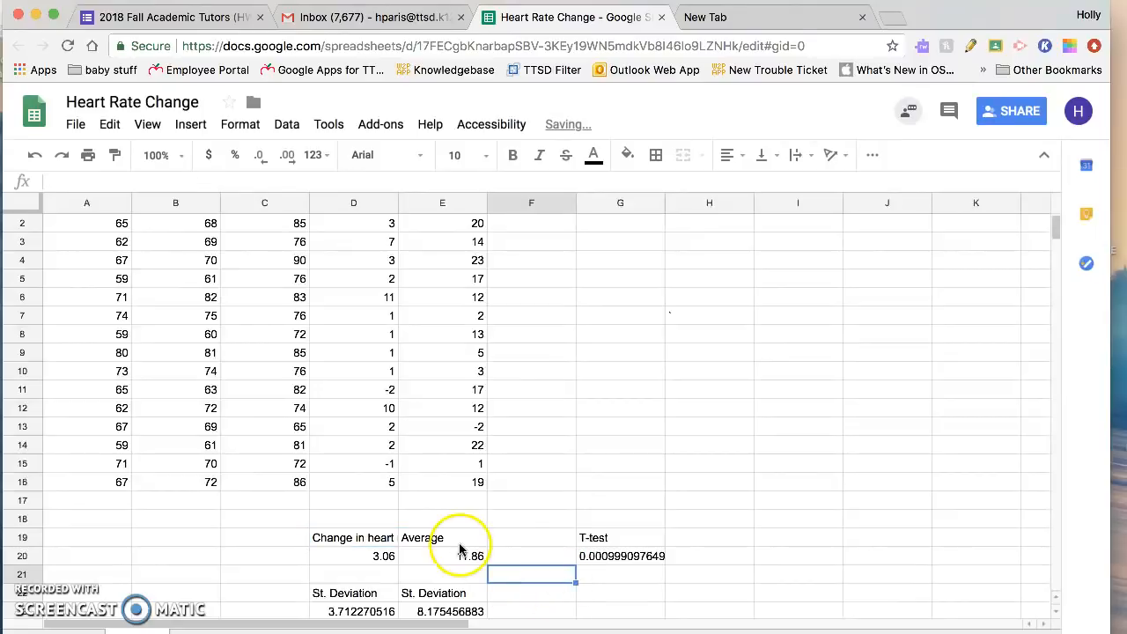
Step: Replace the Average label in cell E19 with "Change in heart in pushups"
left_click(444, 539)
type("Change in heart in puship")
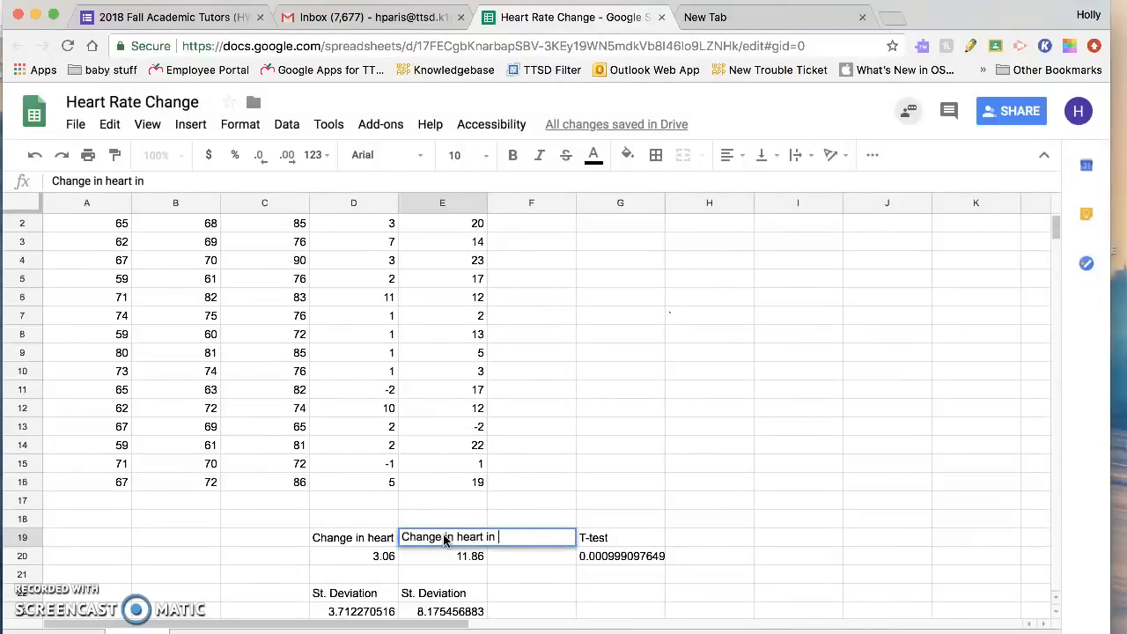
key("BackSpace")
key("BackSpace")
type("ups")
left_click(533, 573)
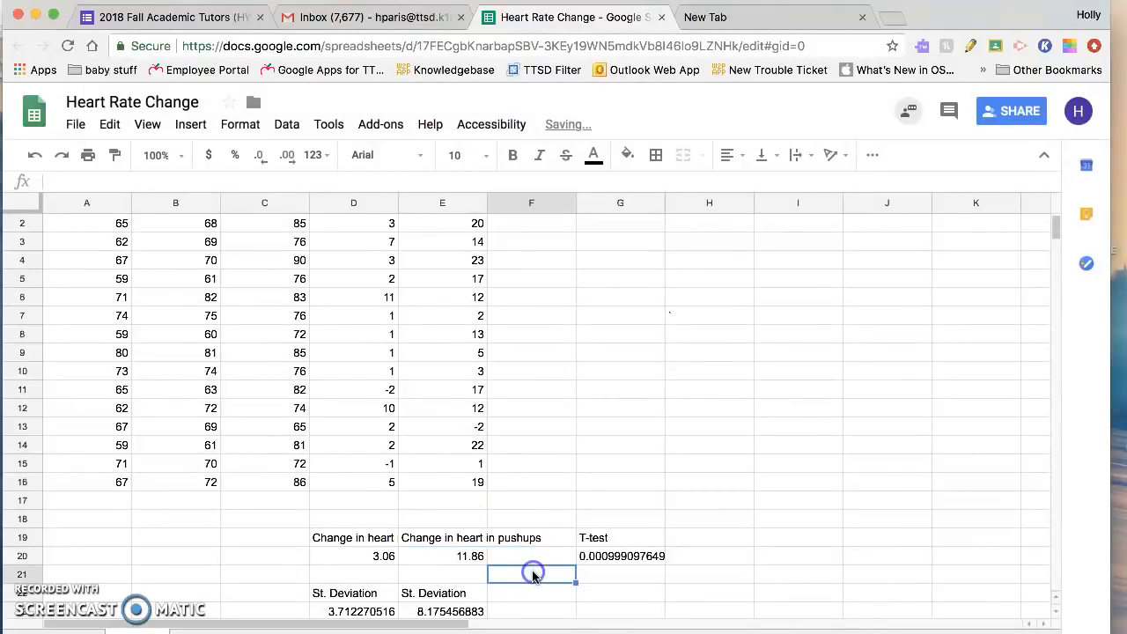
Step: Insert a chart from the labels and averages in D19:E20
left_click_drag(377, 539, 462, 559)
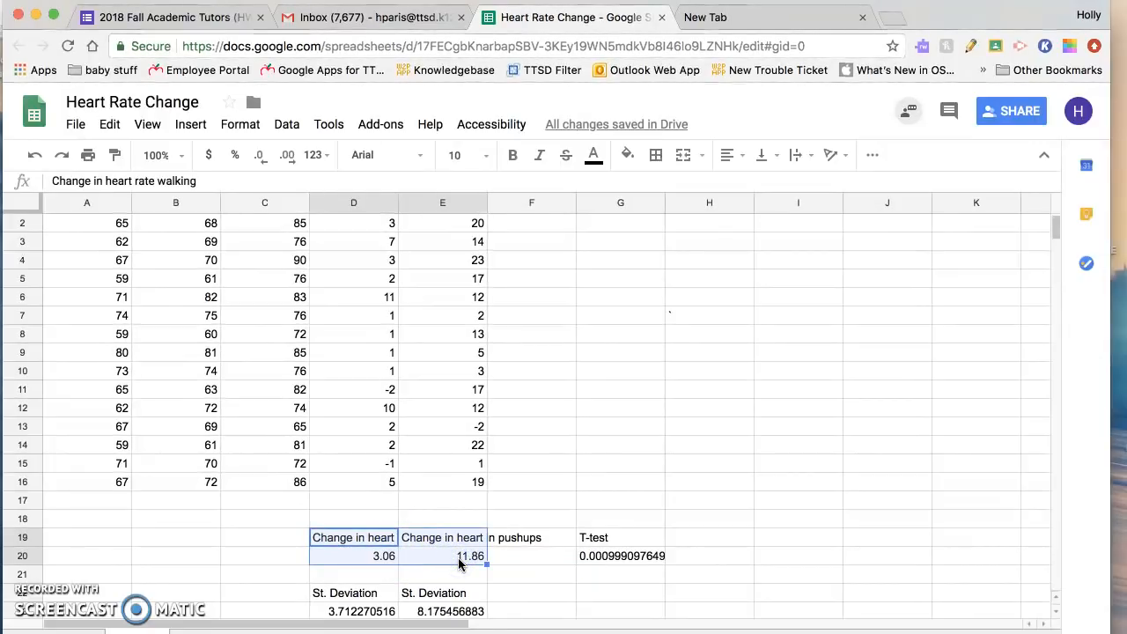
left_click(192, 126)
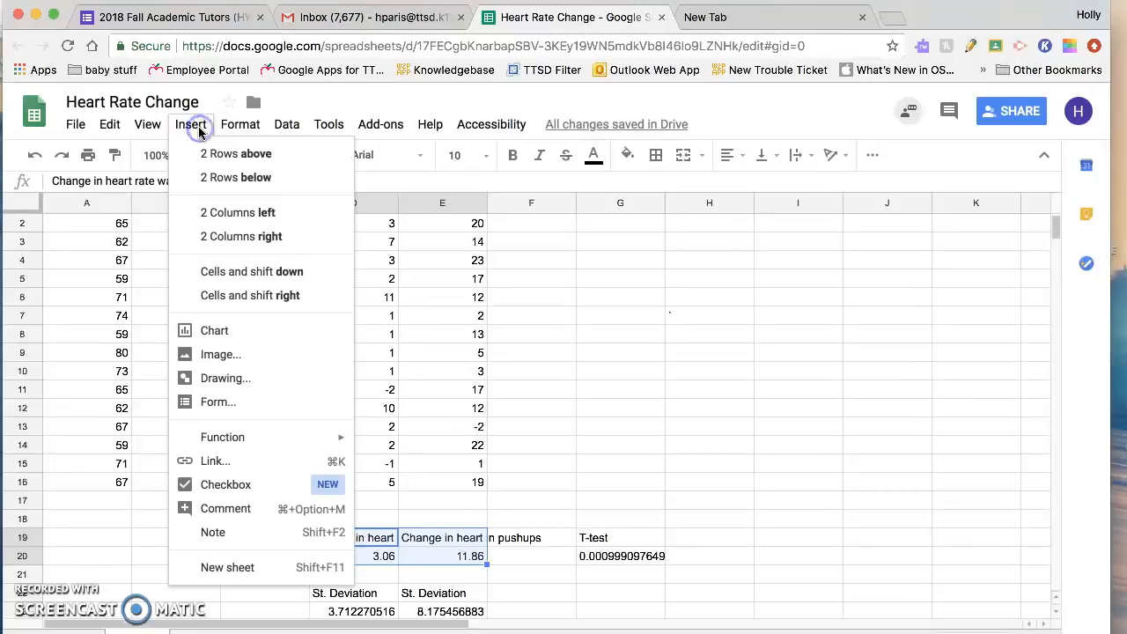
left_click(244, 331)
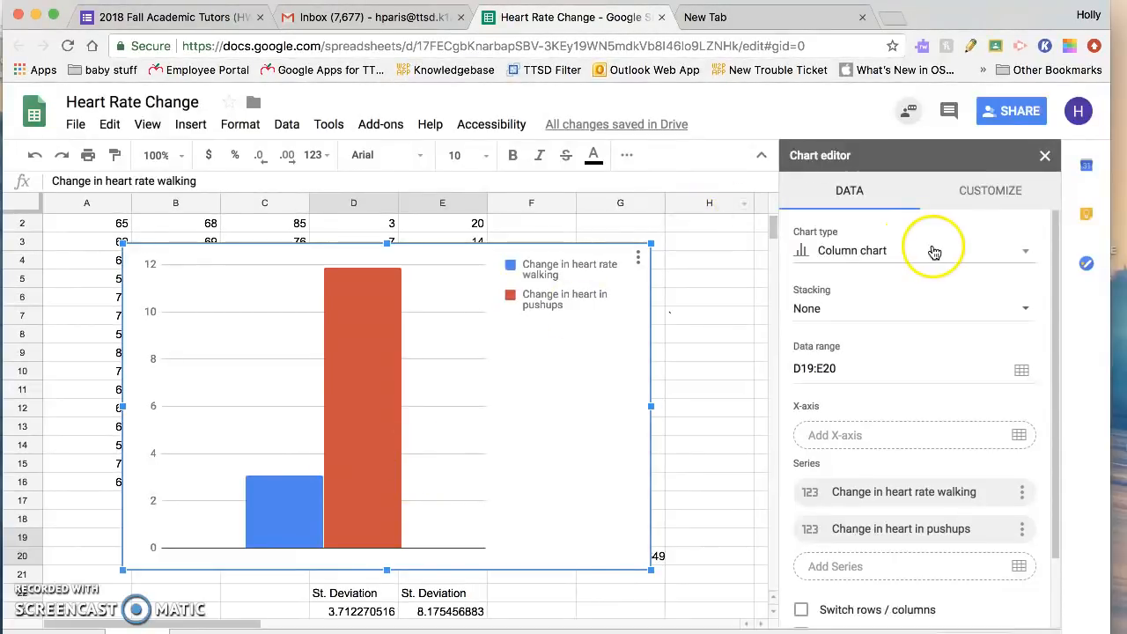
Step: Set the chart title to "Change in Heart rate for walking and pushups"
left_click(999, 192)
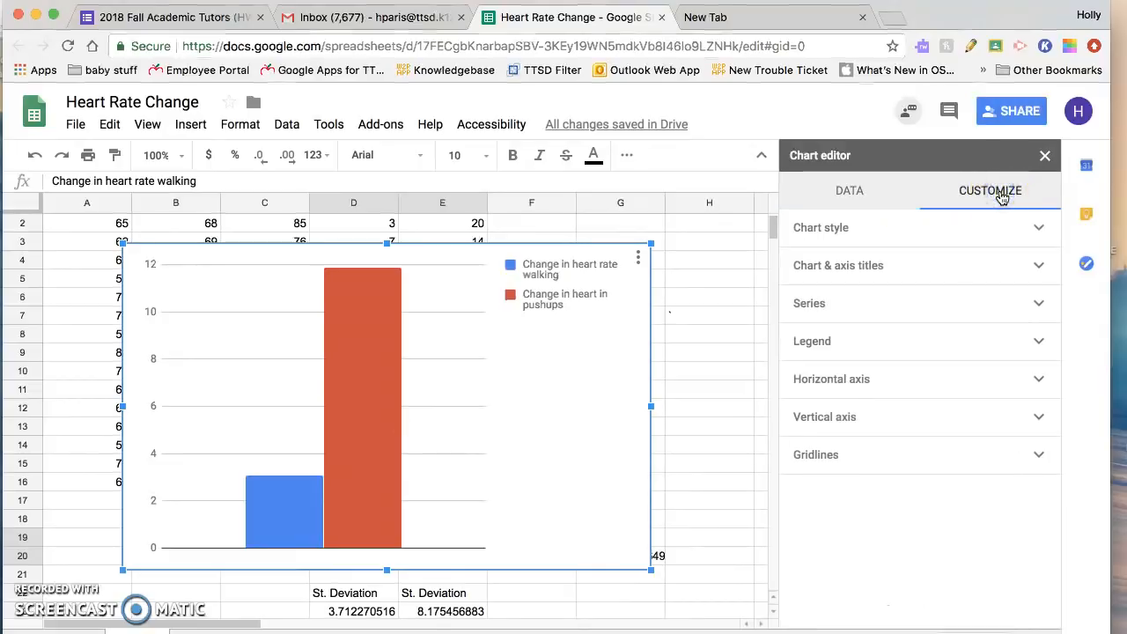
left_click(978, 209)
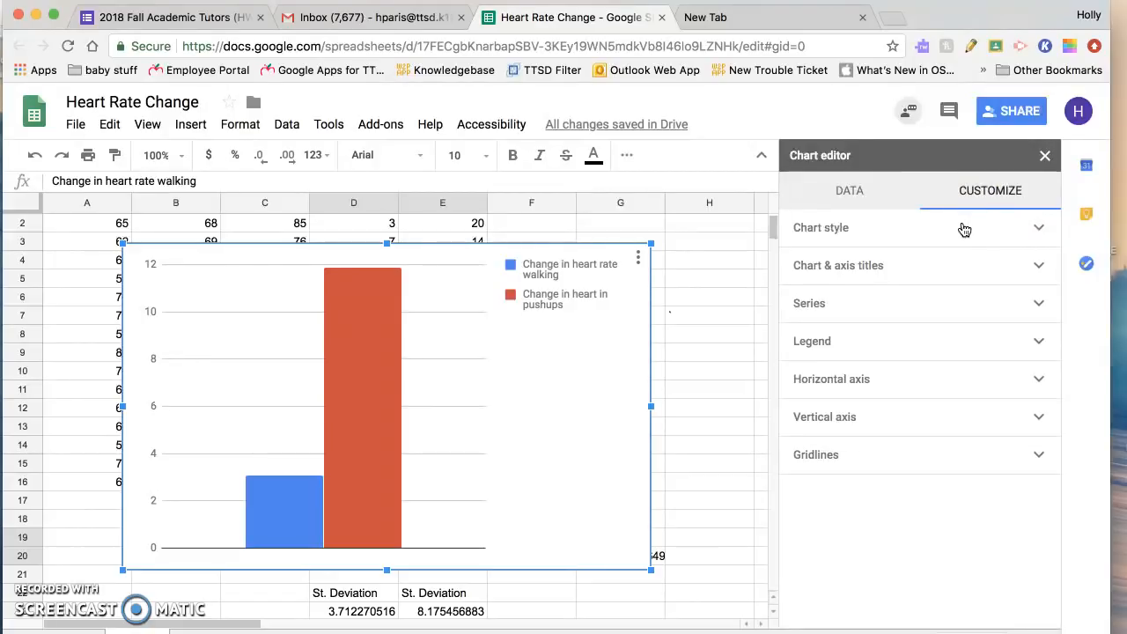
left_click(962, 230)
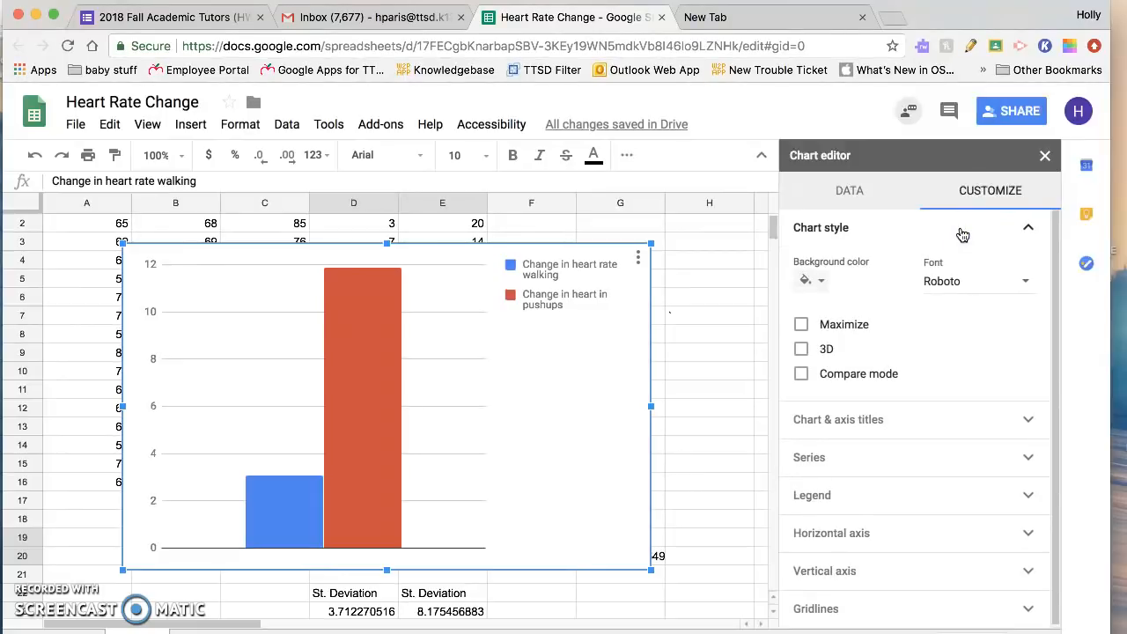
left_click(962, 231)
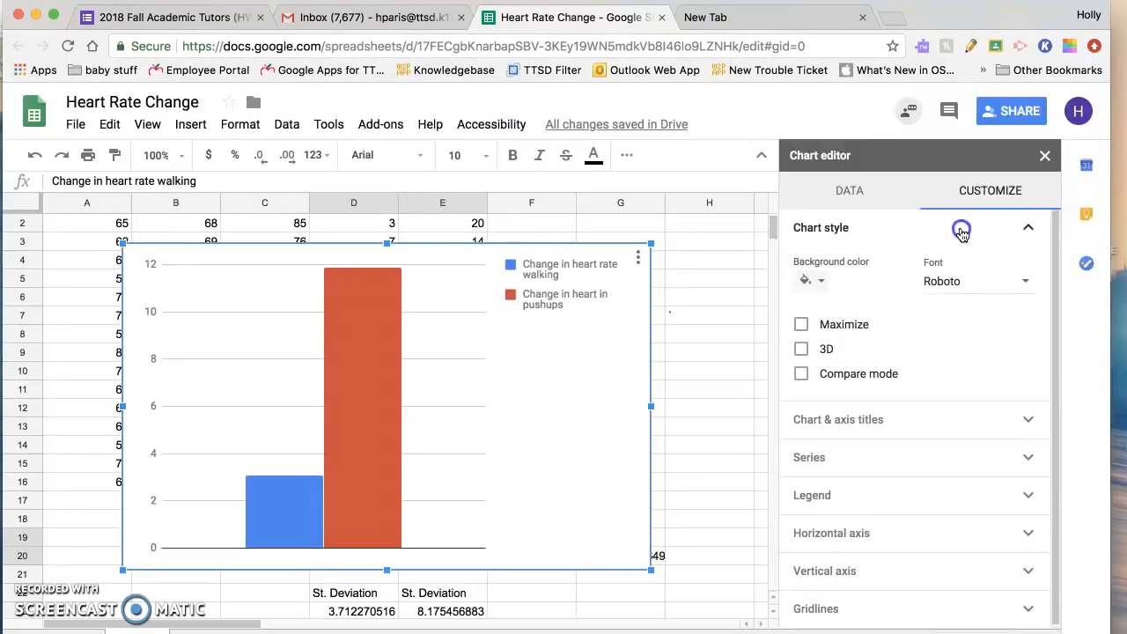
left_click(931, 282)
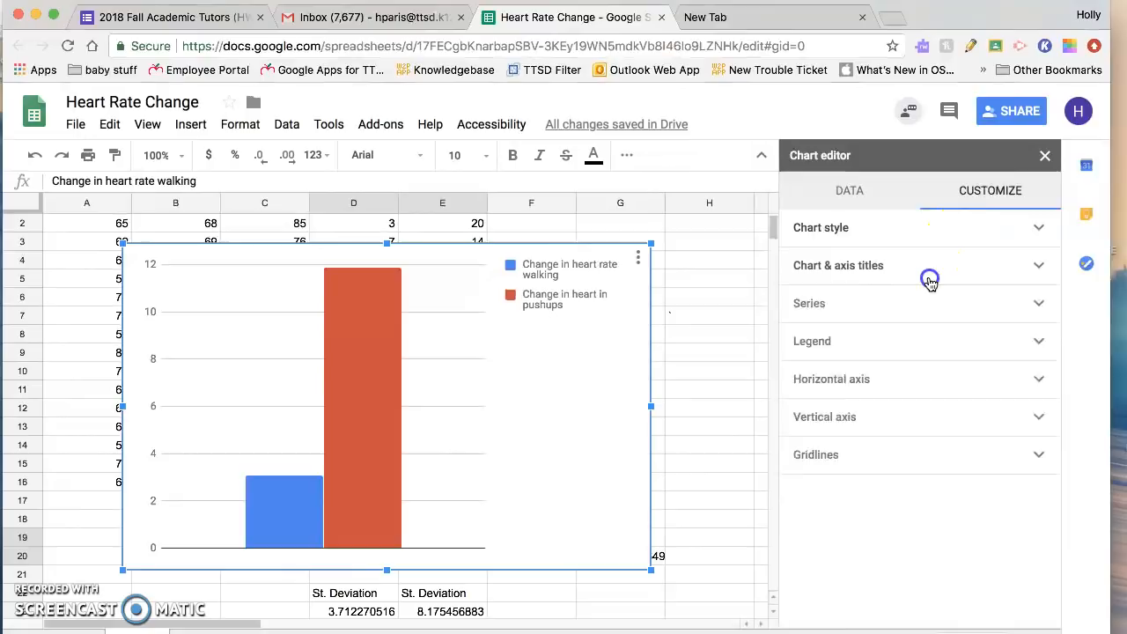
left_click(870, 347)
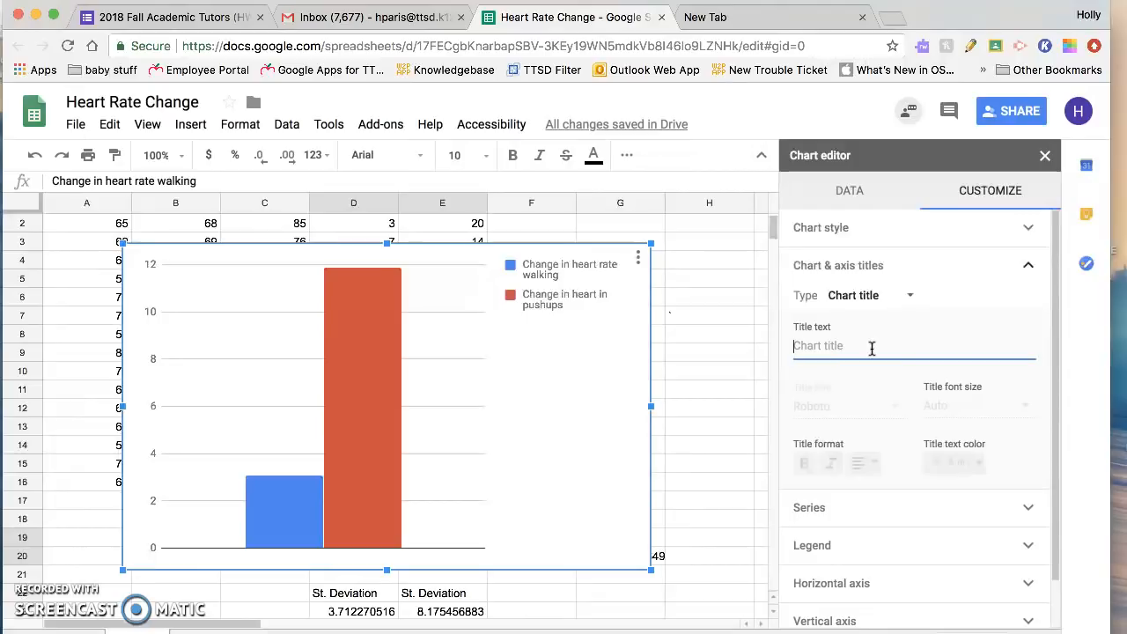
type("Chnage")
key("BackSpace")
key("BackSpace")
key("BackSpace")
type("ange in")
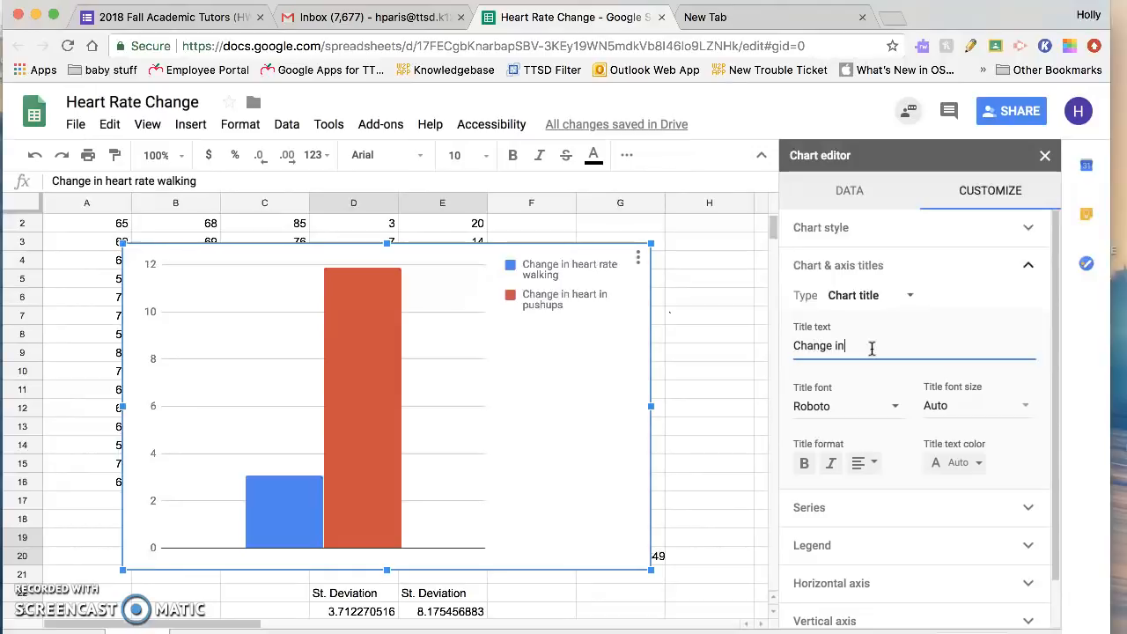
type(" Heart ra")
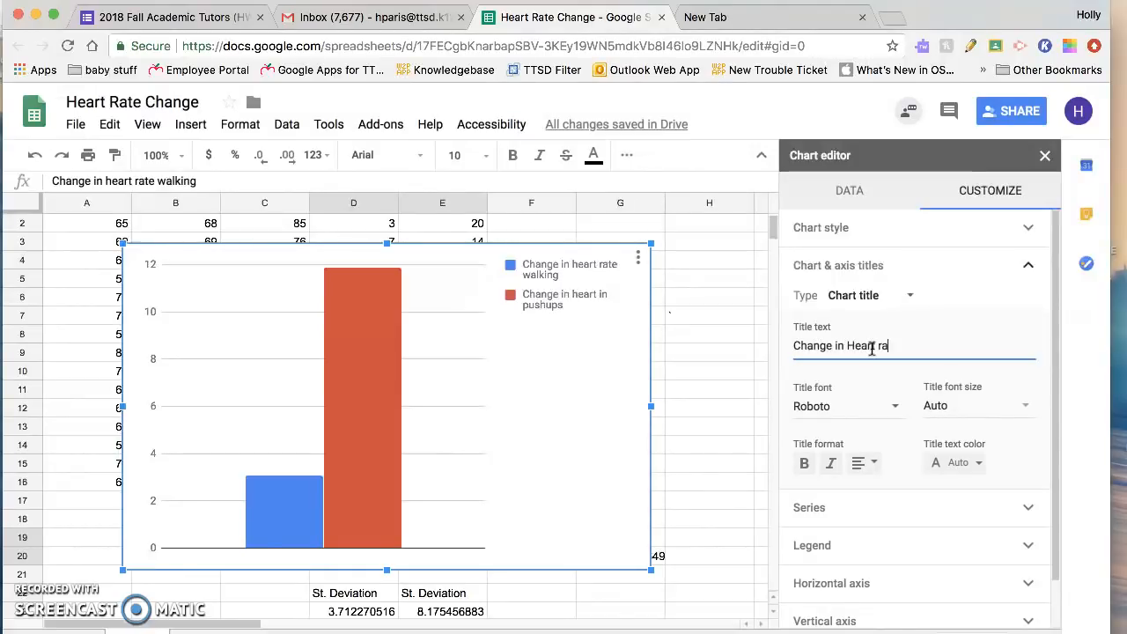
type("te for")
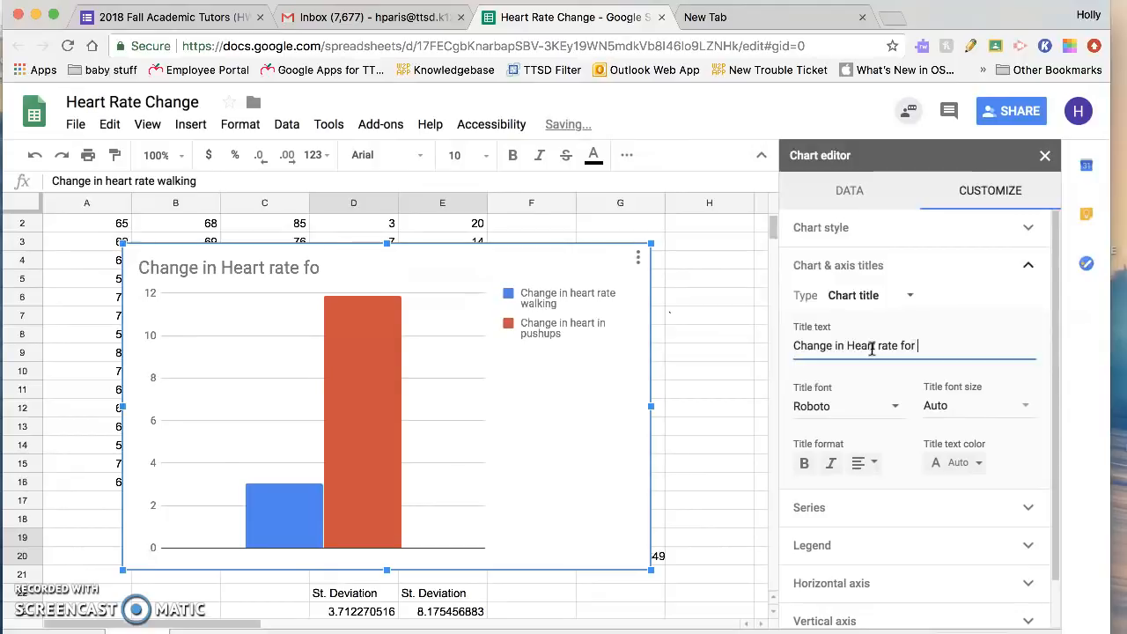
type(" walking na")
key("BackSpace")
key("BackSpace")
type("and p")
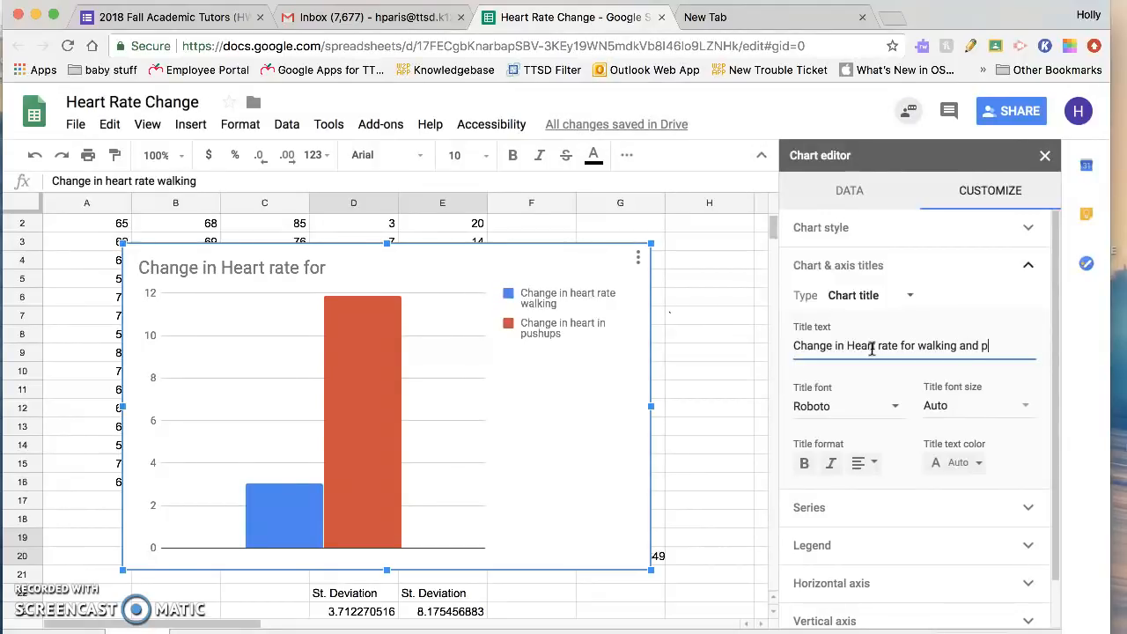
type("ush")
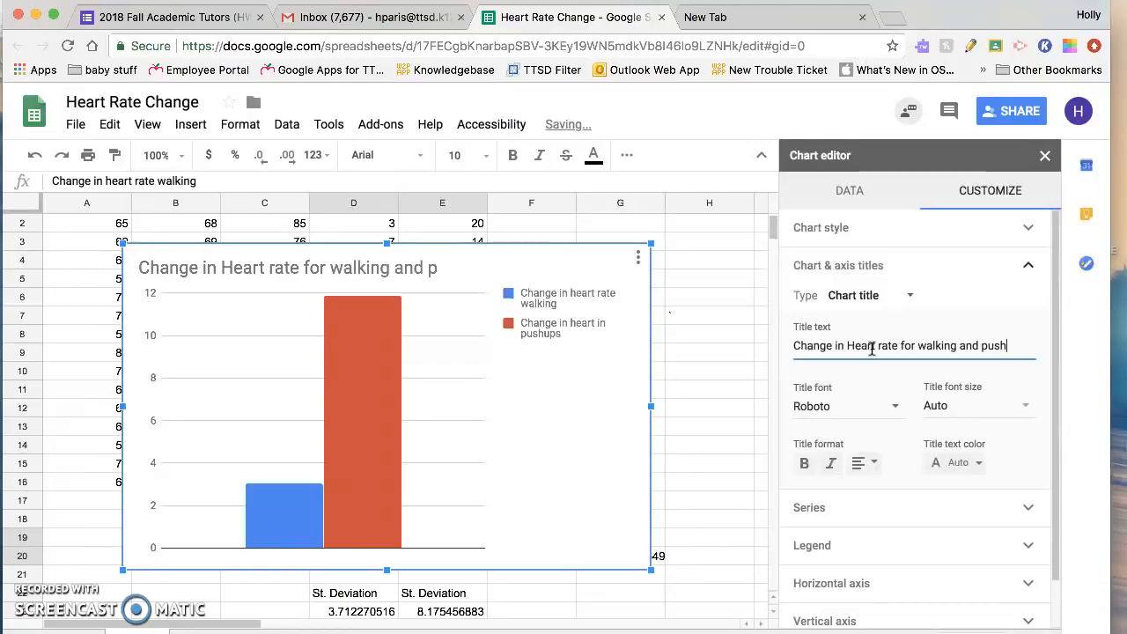
type("ups")
left_click(871, 355)
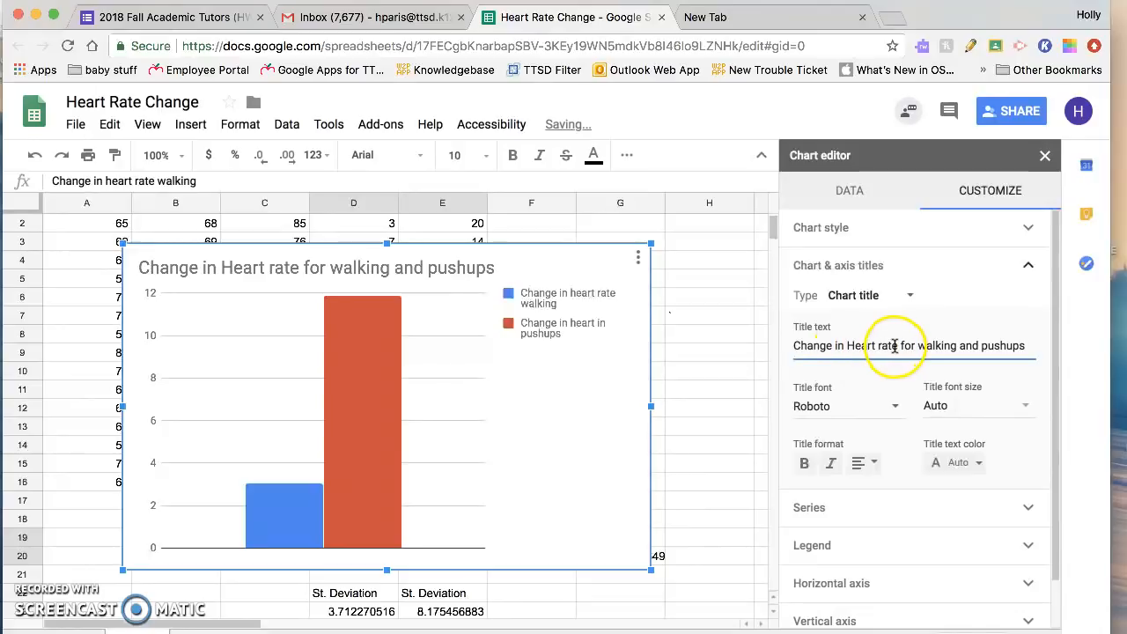
Step: Insert the word "resting" before "Heart rate" in the chart title
left_click(846, 345)
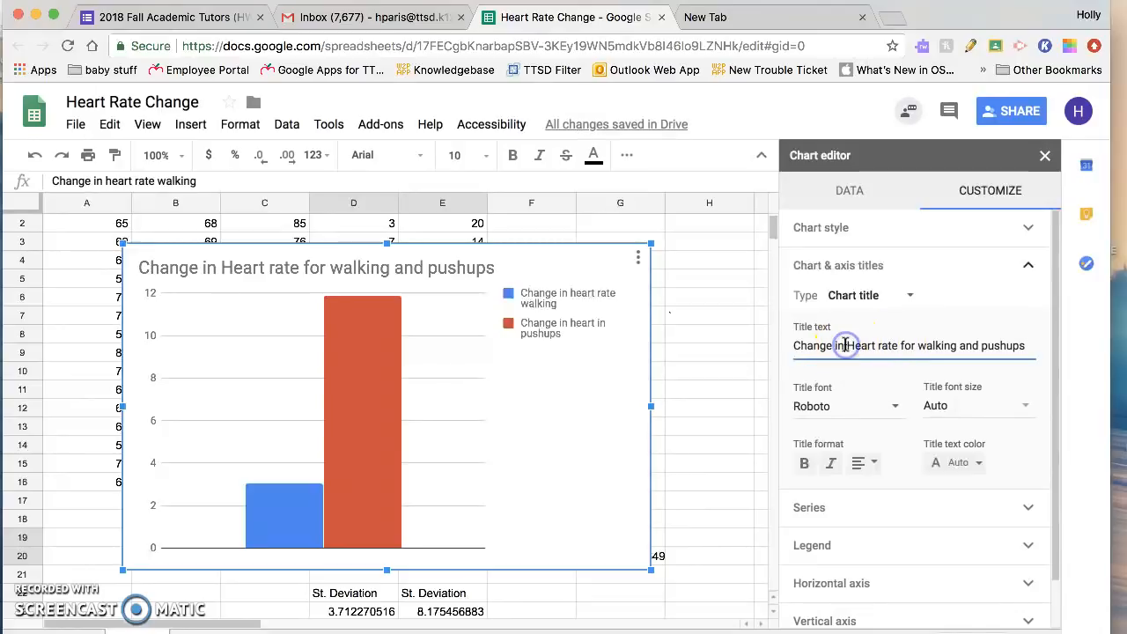
type("resting")
left_click(850, 344)
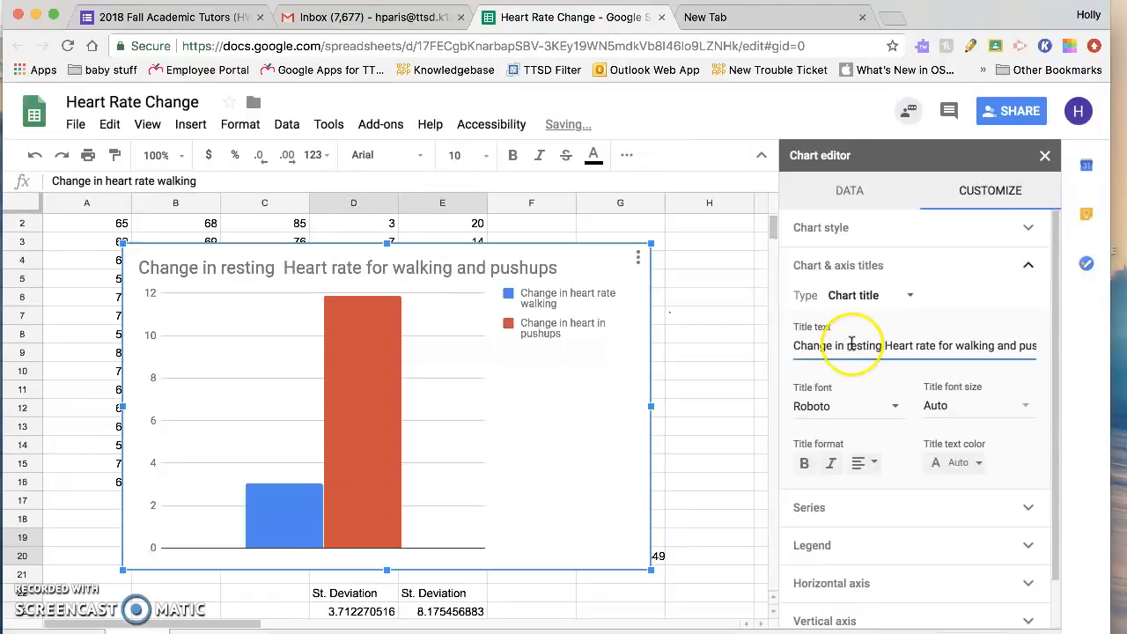
Step: Replace the word "for" with "after" in the chart title
left_click(951, 346)
key("BackSpace")
key("BackSpace")
key("BackSpace")
type("after")
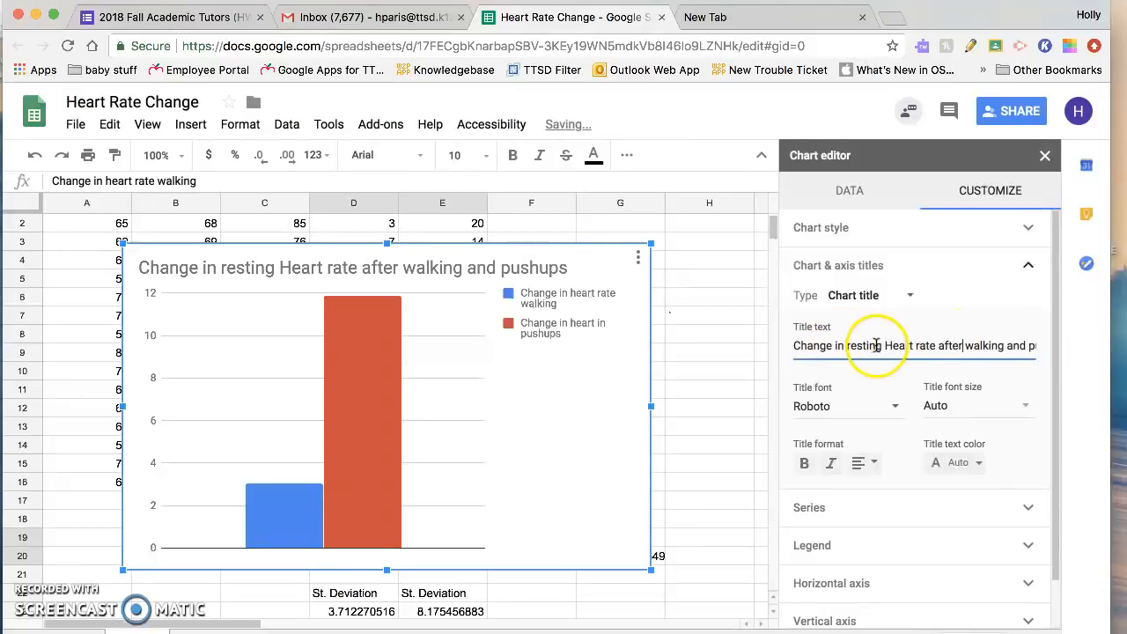
Step: Insert "average" before "resting" in the chart title and make the word "heart" lowercase
left_click(850, 343)
type("averag")
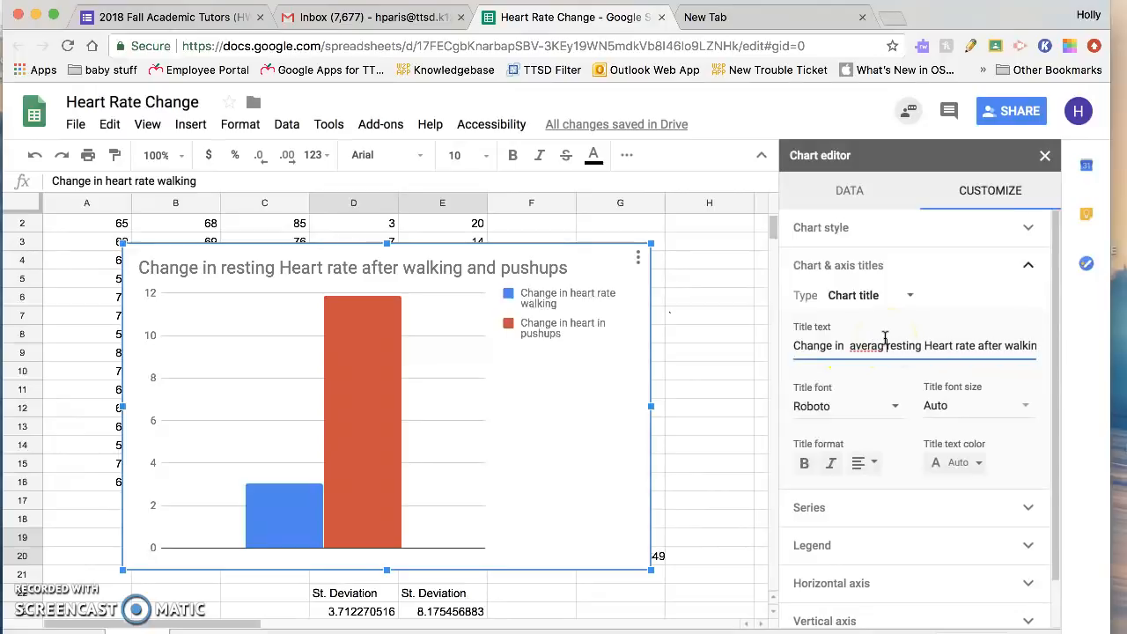
type("e")
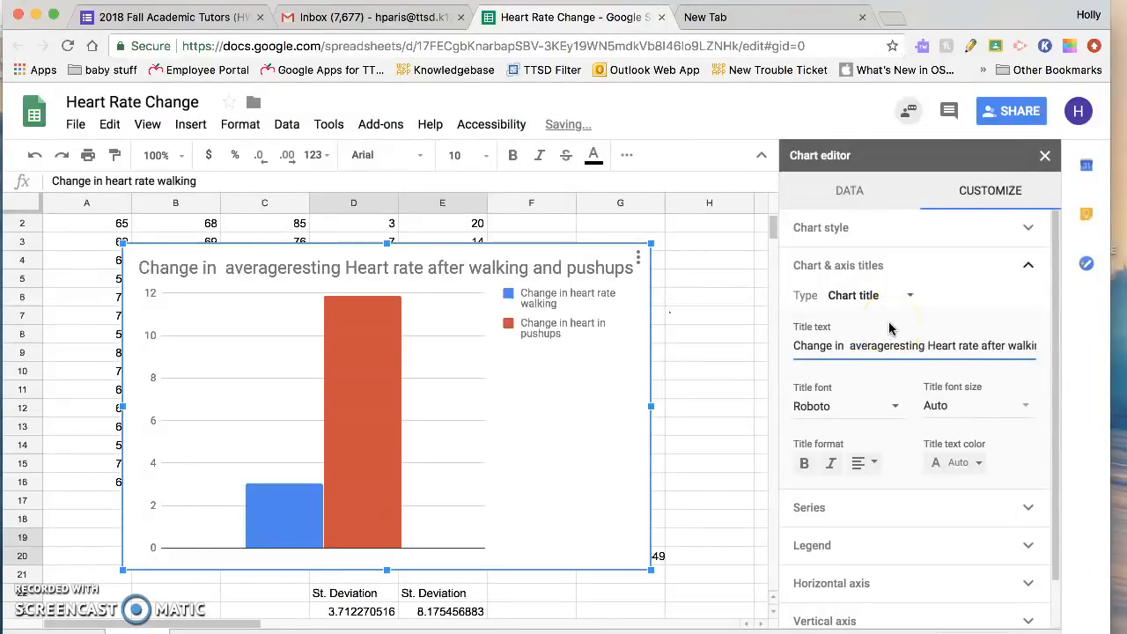
left_click(937, 346)
key("BackSpace")
type("h")
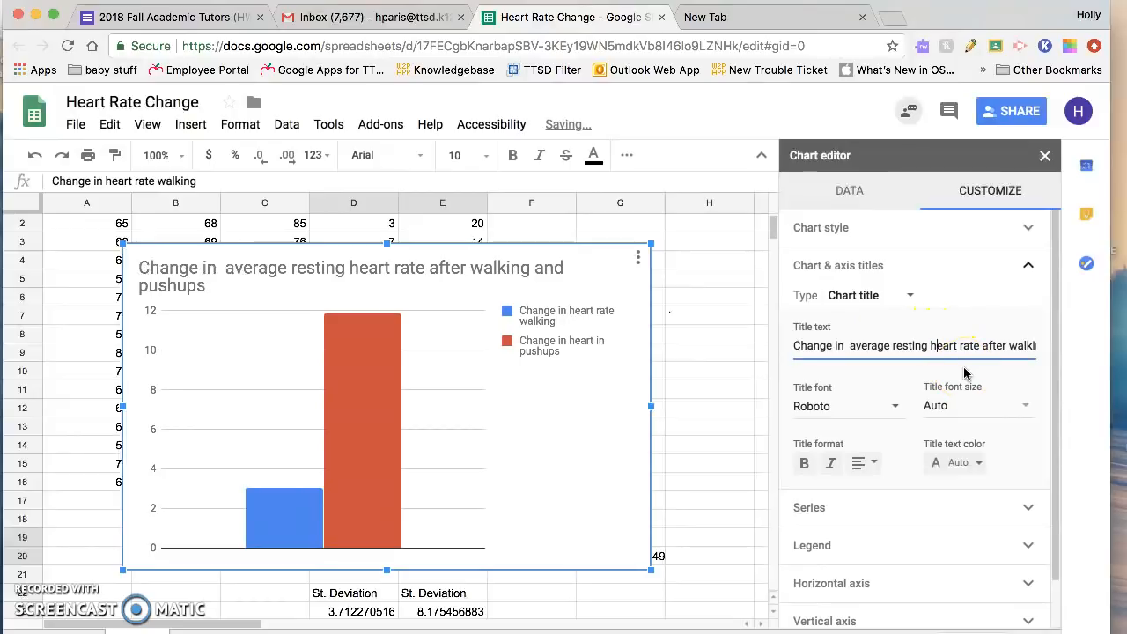
Step: Set the chart's vertical axis title to "Heart rate (+/- 1 bpm)"
left_click(912, 297)
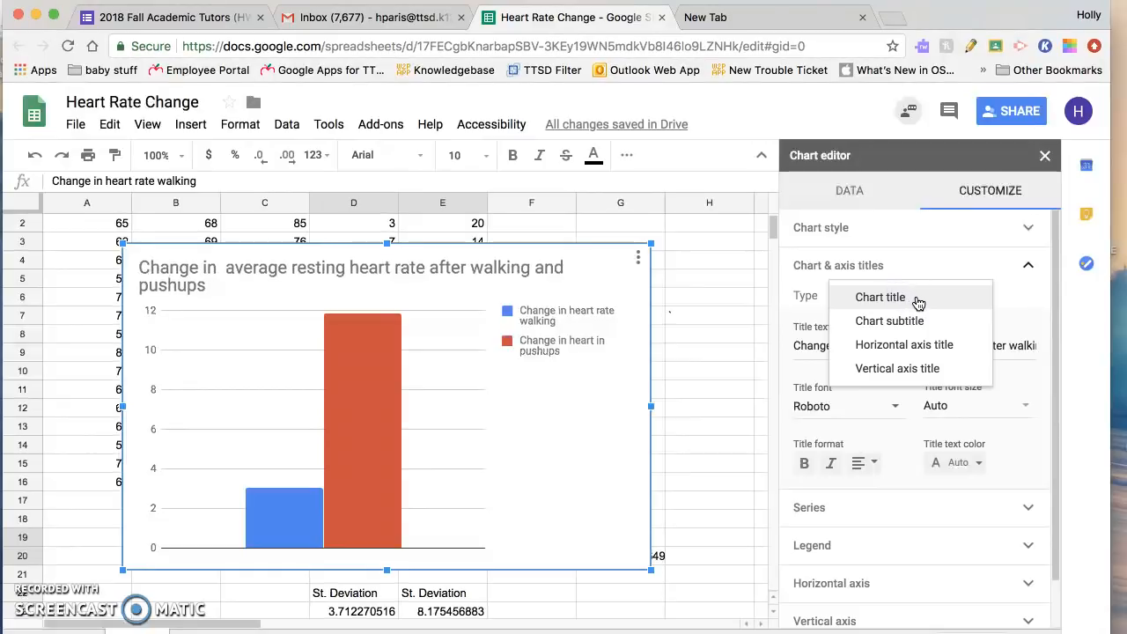
left_click(919, 349)
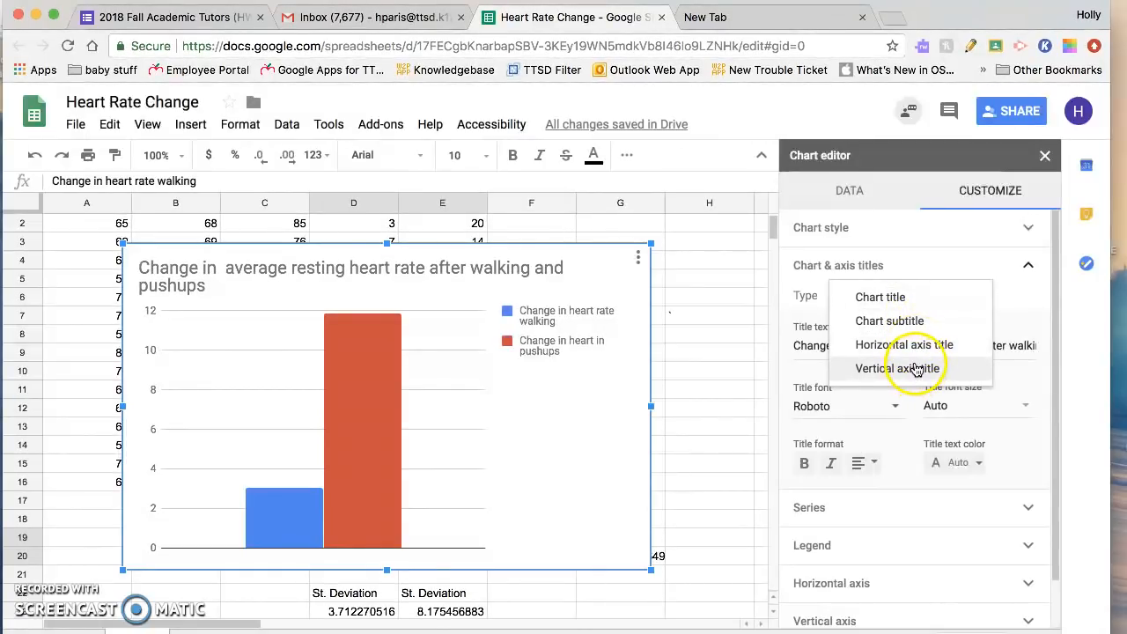
left_click(915, 369)
left_click(889, 342)
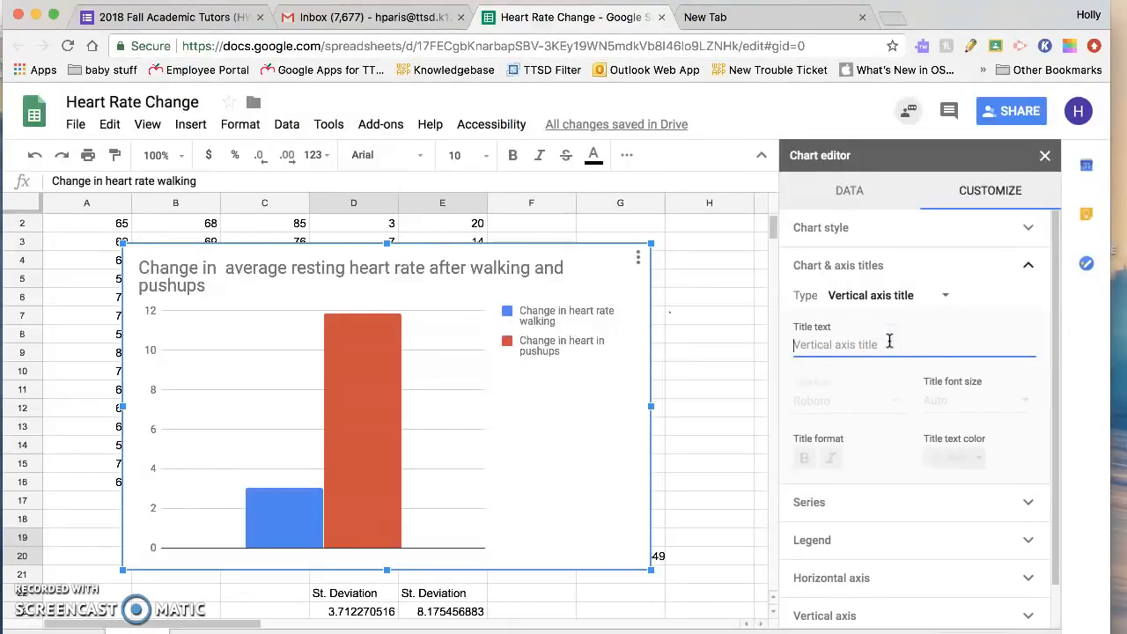
type("H")
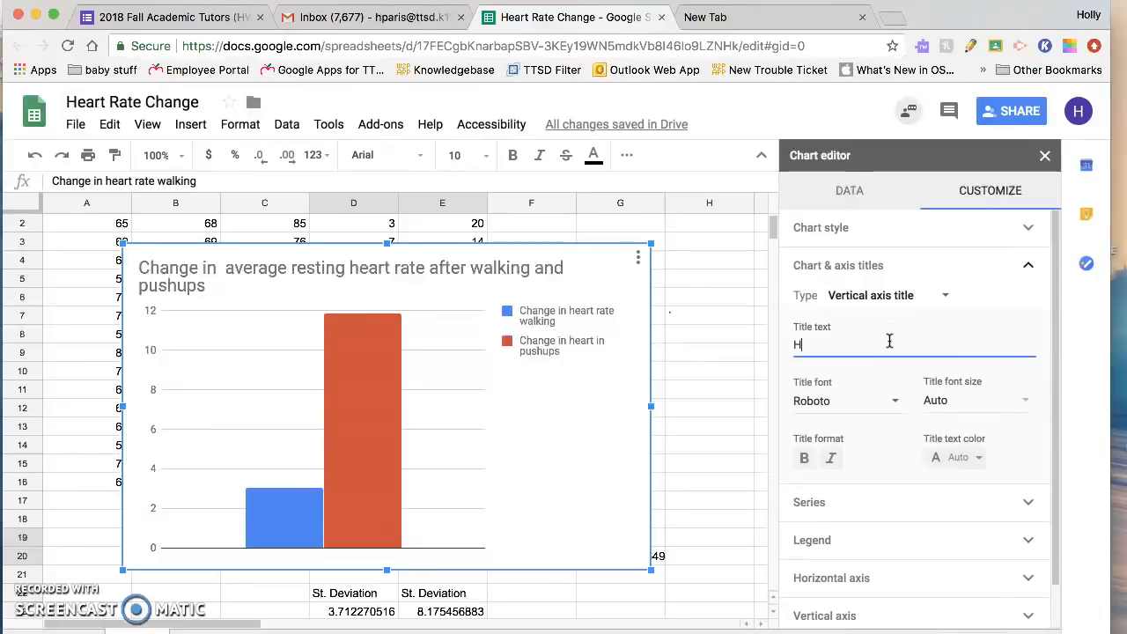
type("eart rate ")
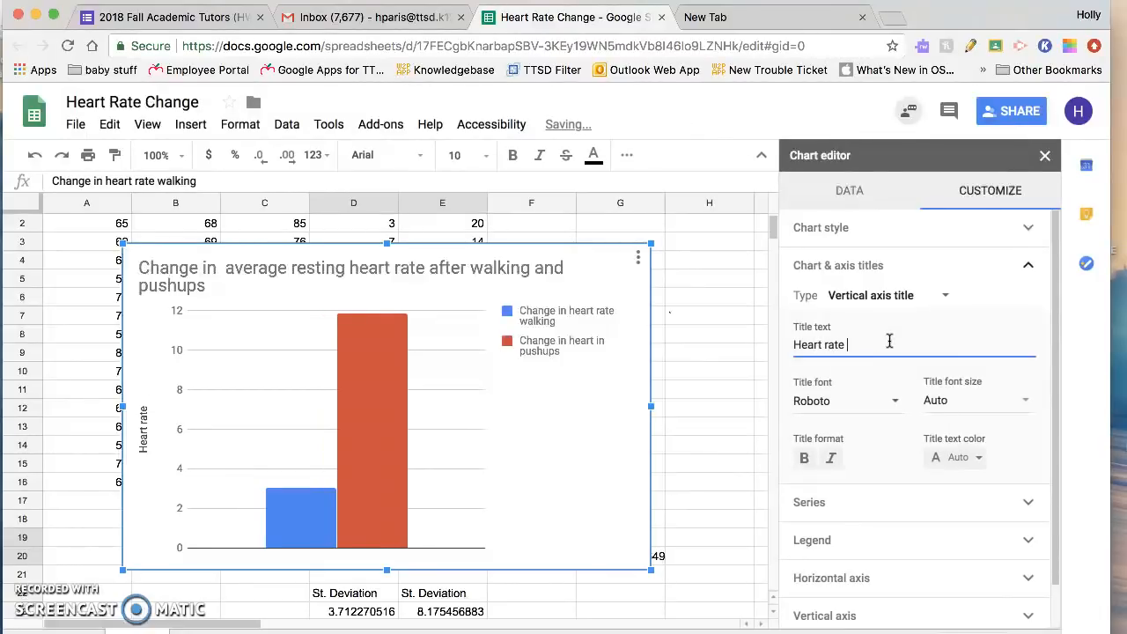
type("(=")
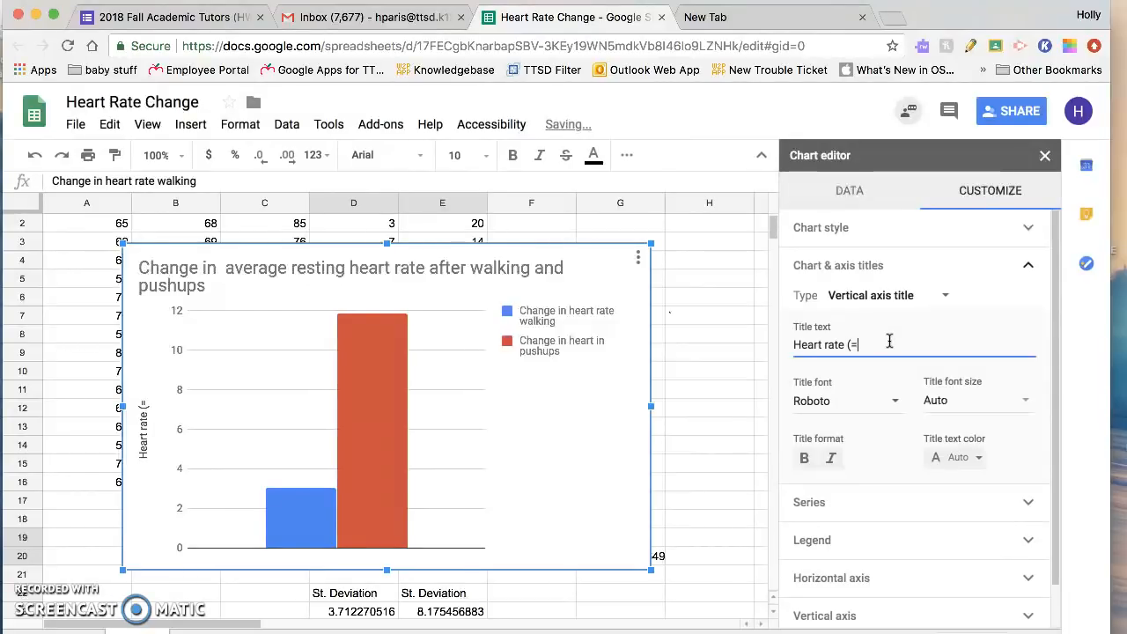
key("BackSpace")
type("+/")
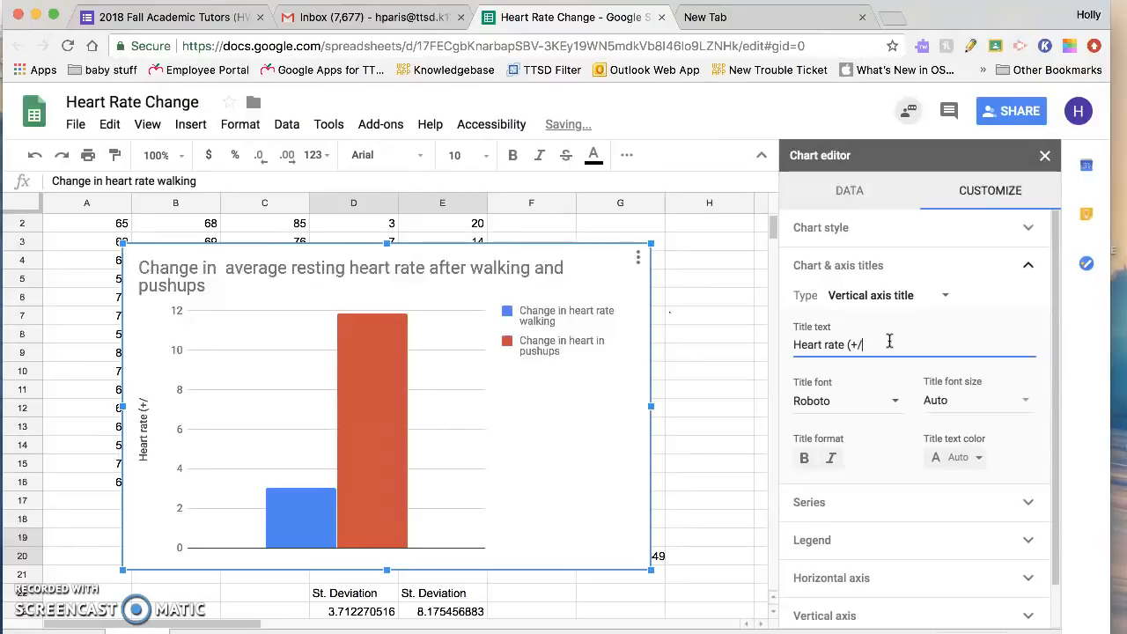
type("- ")
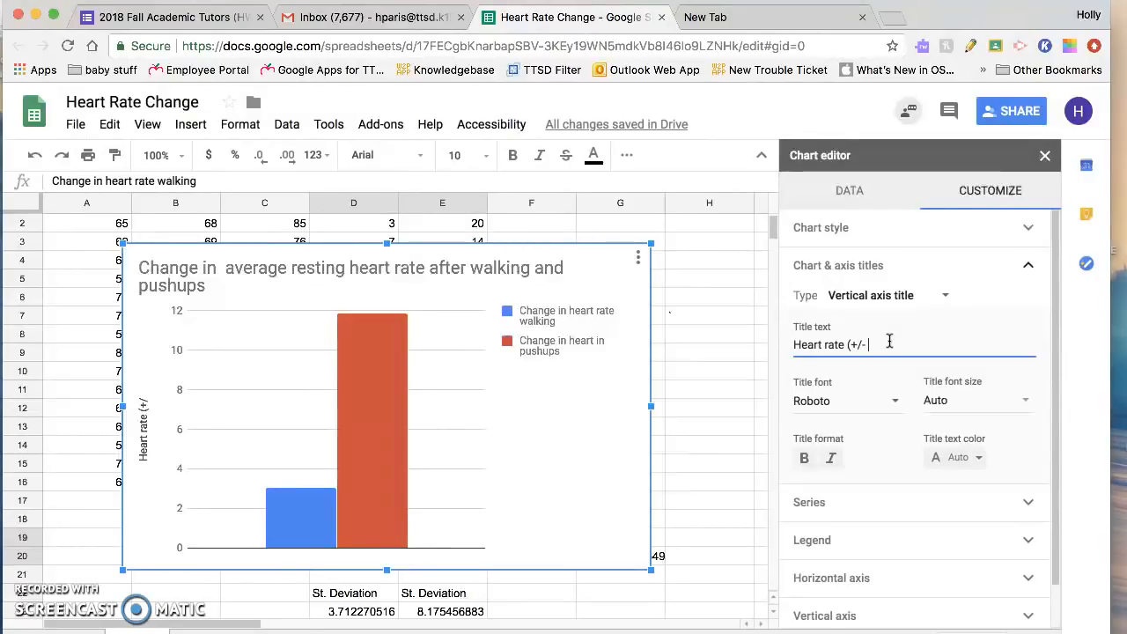
type("1 bpm")
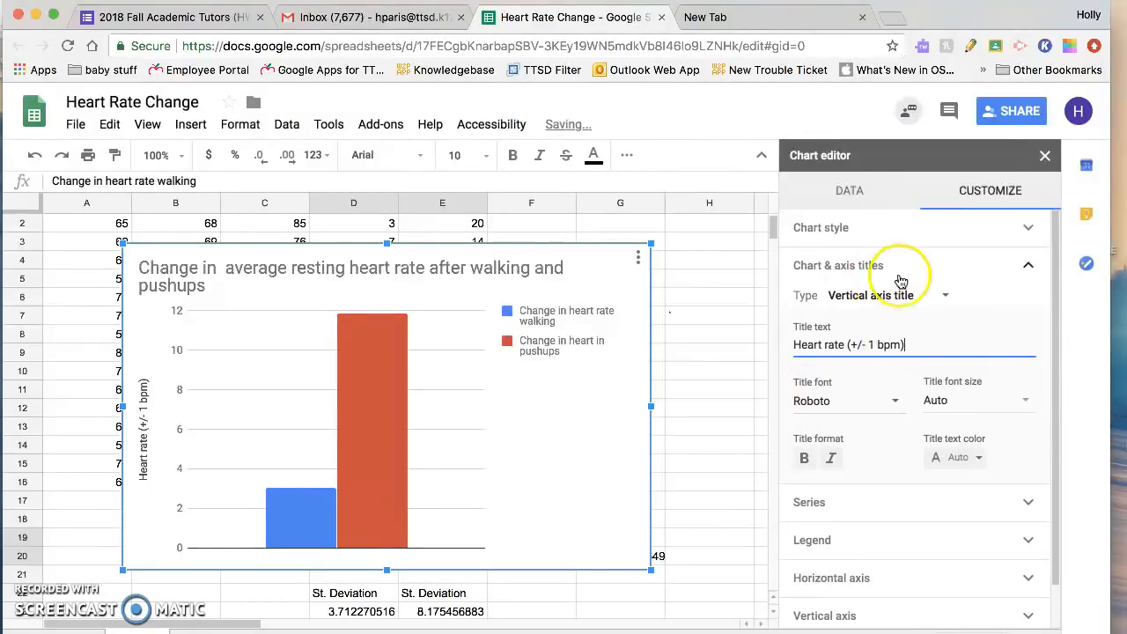
Step: Set the chart's horizontal axis title to "Activity walking and pushups"
left_click(945, 299)
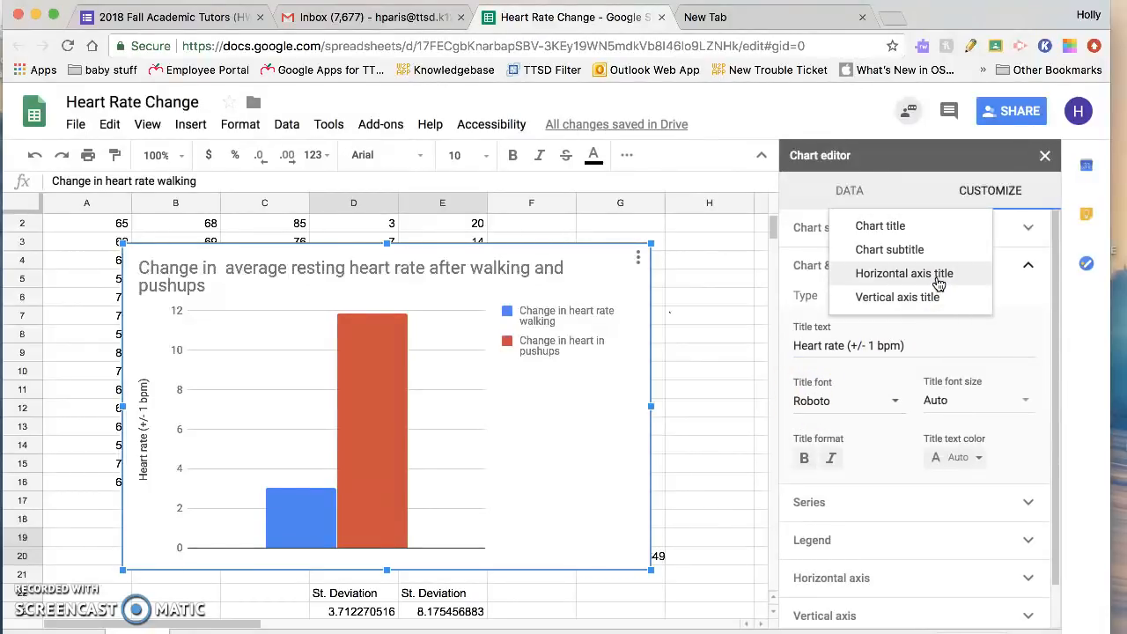
left_click(929, 274)
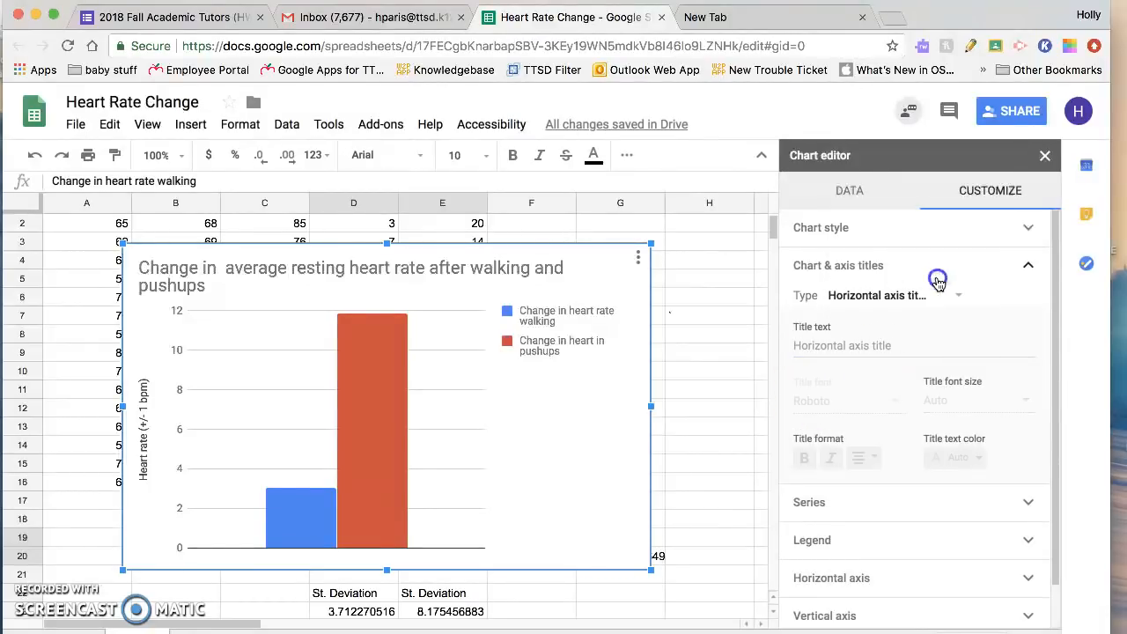
left_click(869, 347)
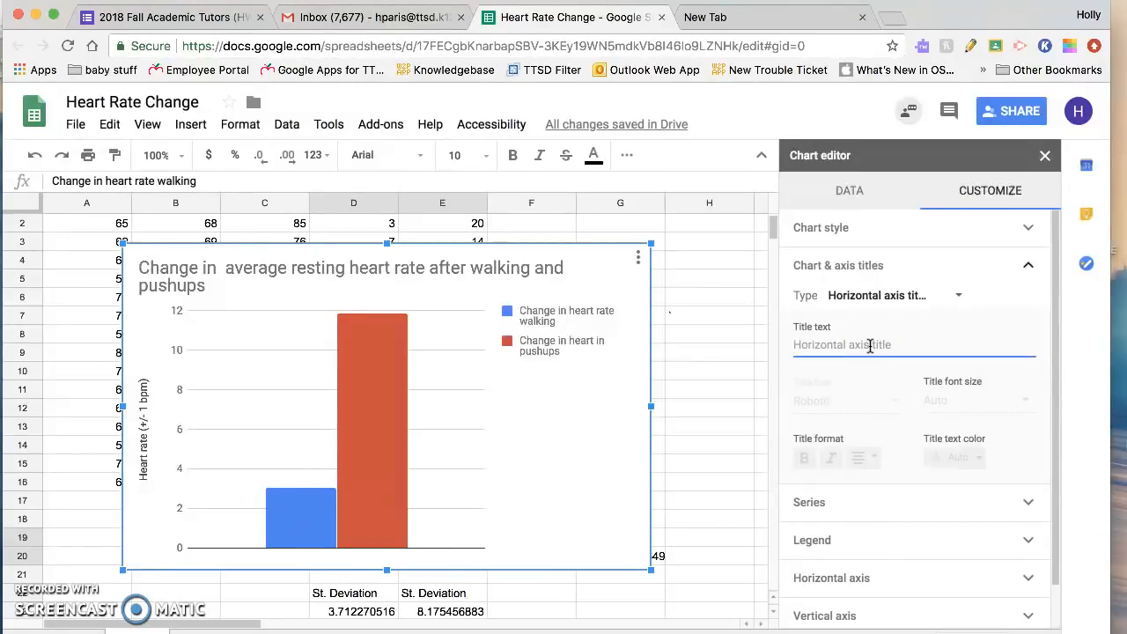
type("Acti")
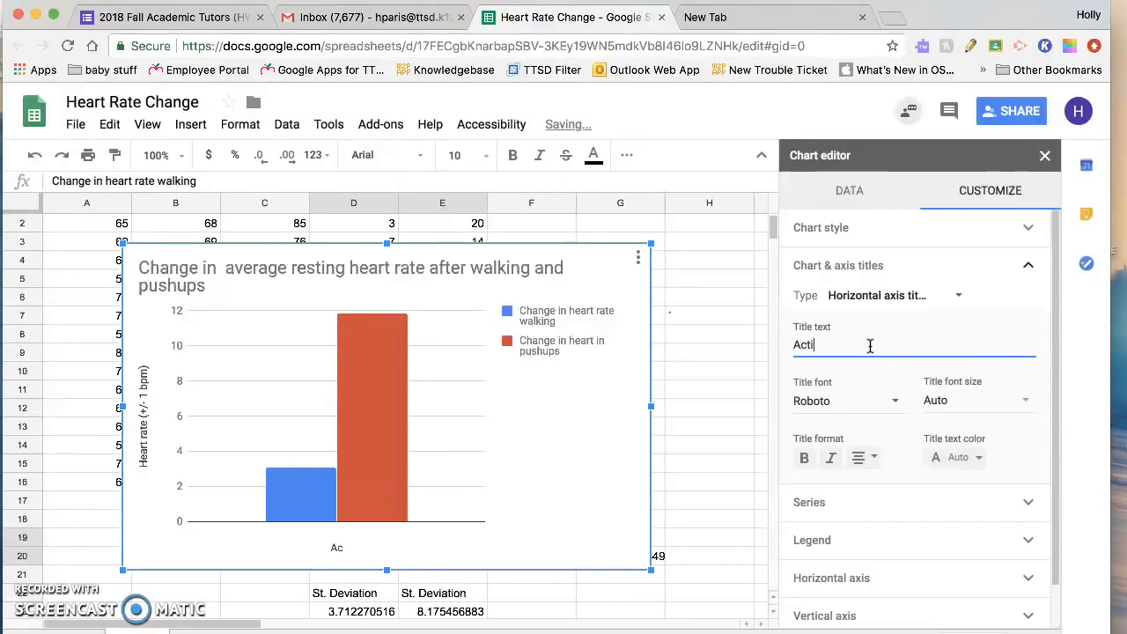
type("ving")
key("BackSpace")
type("Wa")
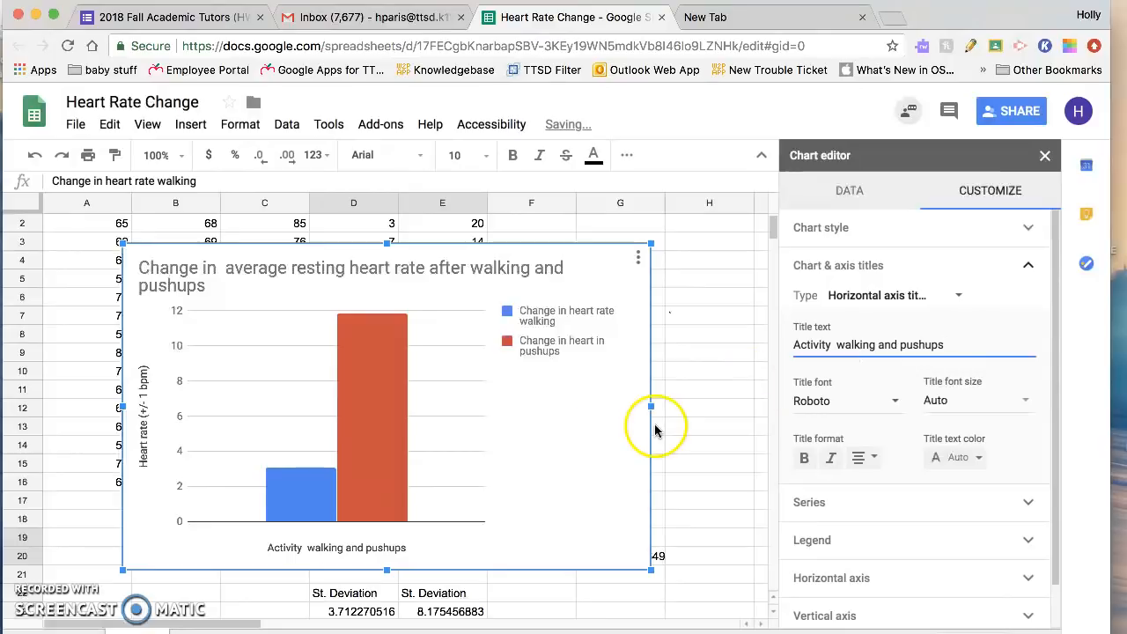
left_click(834, 345)
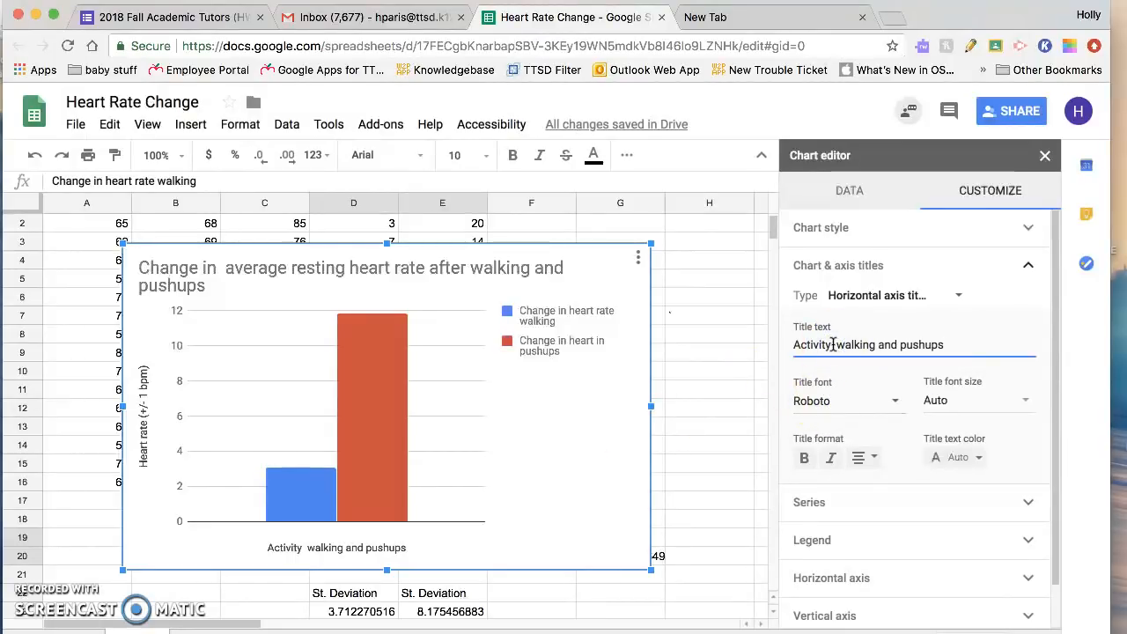
Step: Turn on data labels and error bars for all series in the chart
left_click(889, 502)
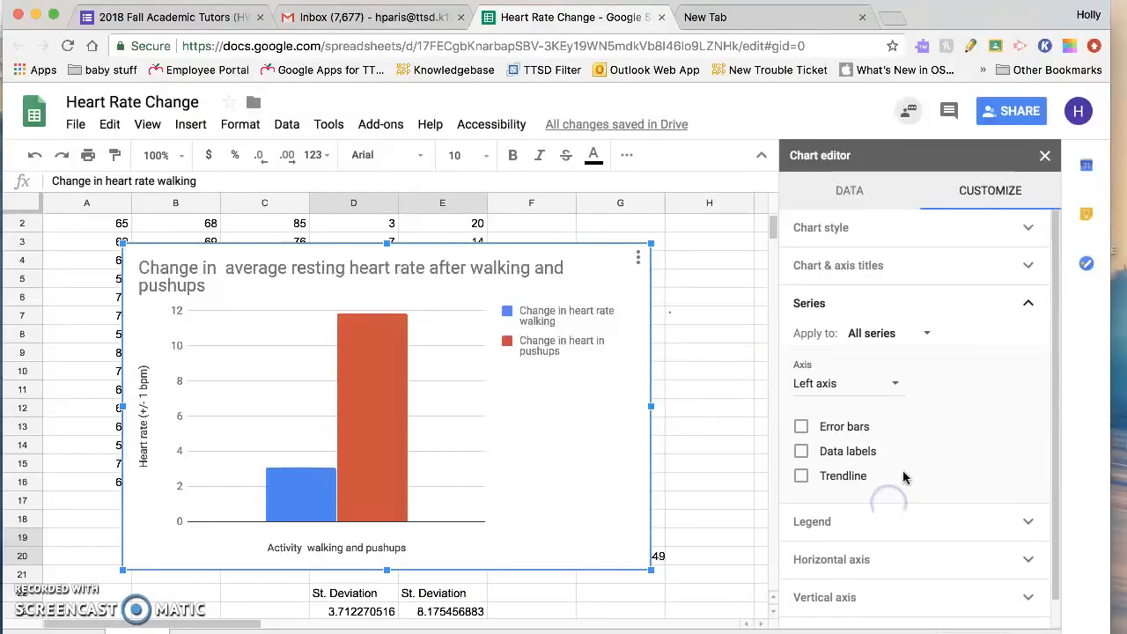
scroll(904, 476, "down", 1)
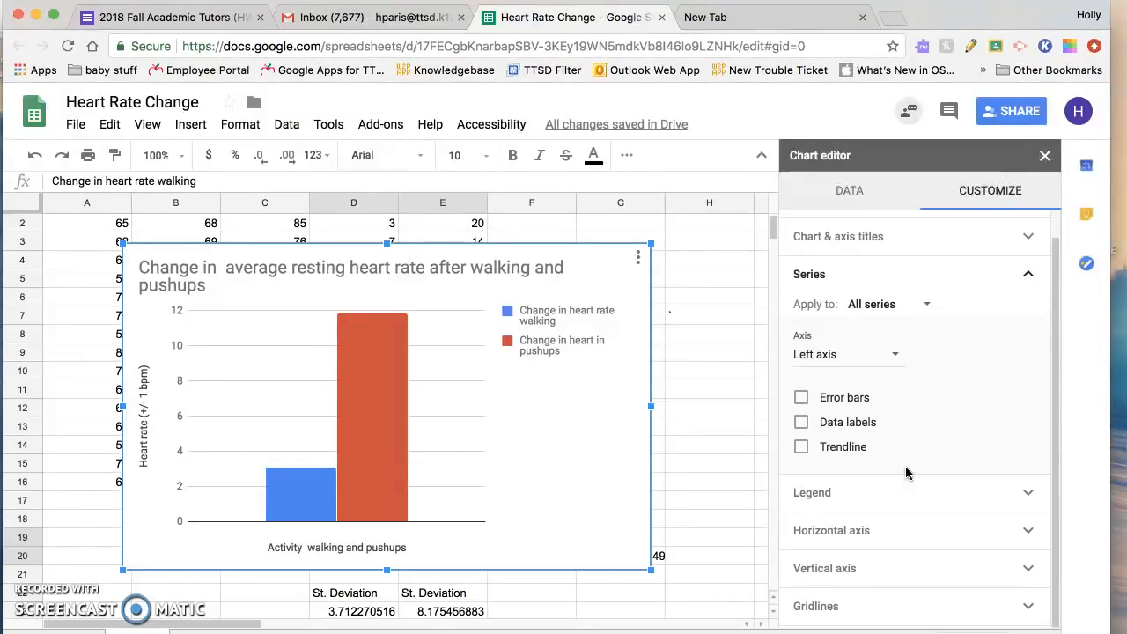
left_click(853, 403)
left_click(803, 426)
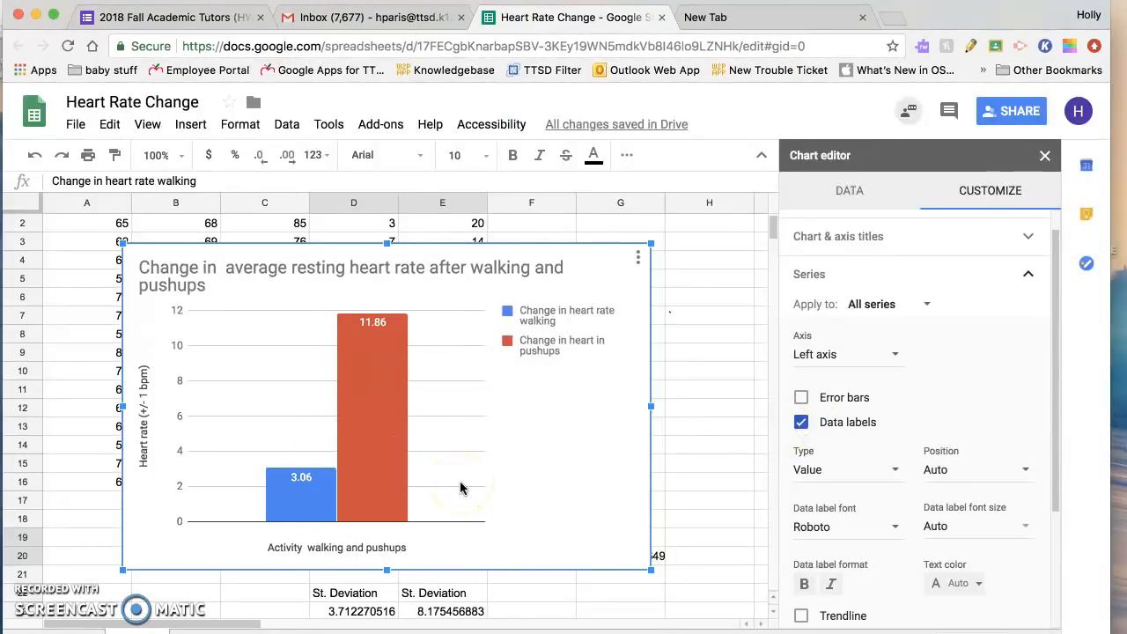
left_click(802, 399)
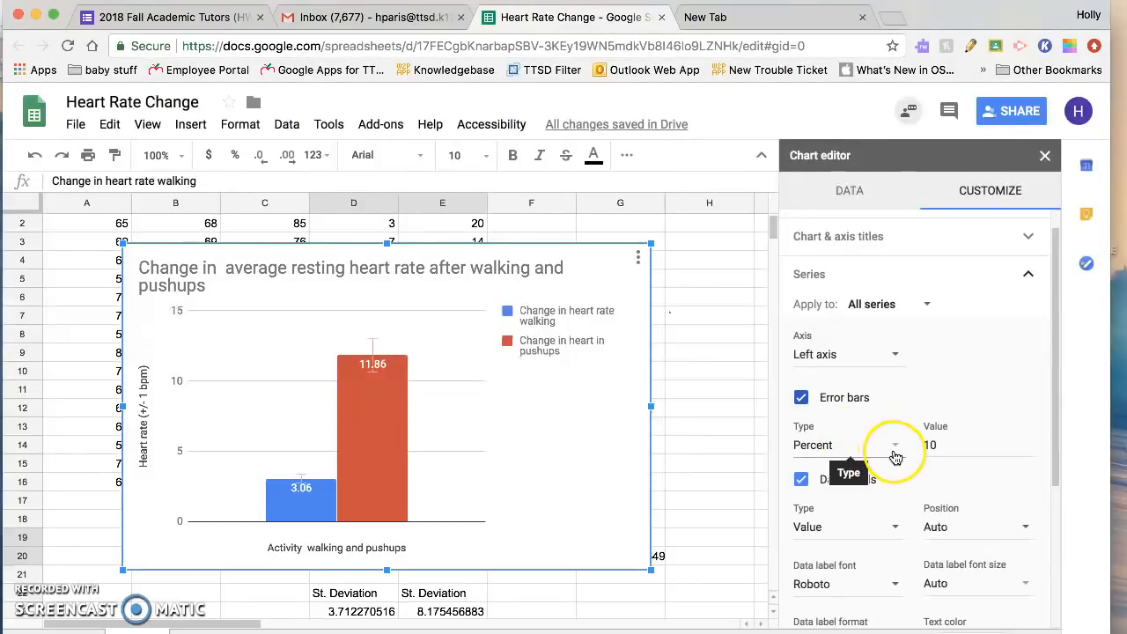
Step: Change the error bar type of the "Change in heart rate walking" series to Constant
scroll(916, 350, "up", 1)
left_click(925, 334)
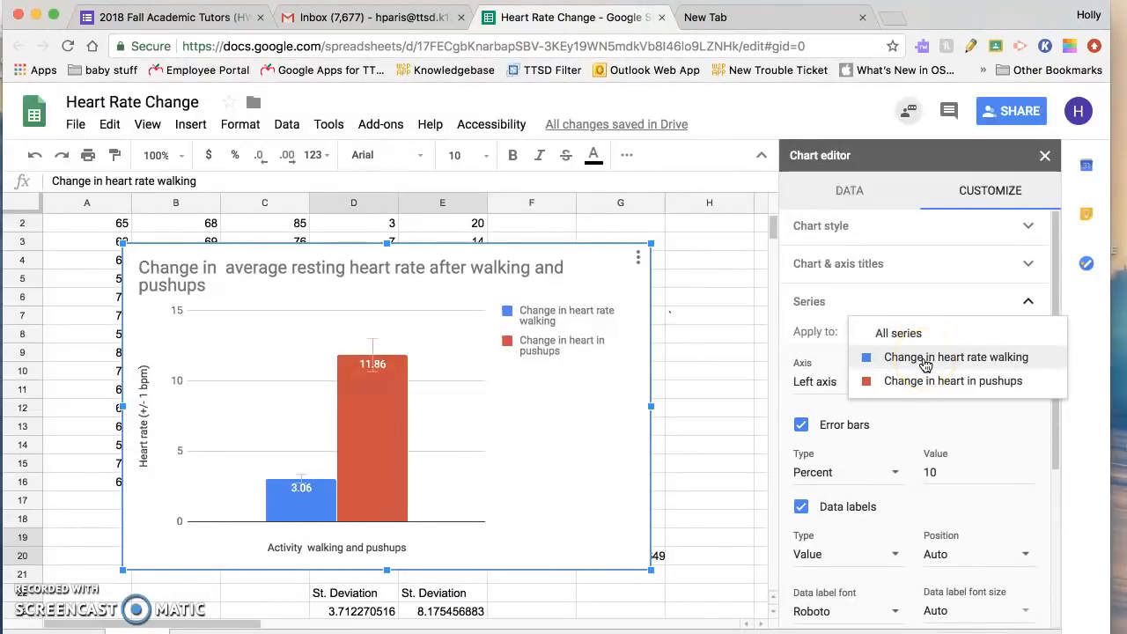
left_click(924, 360)
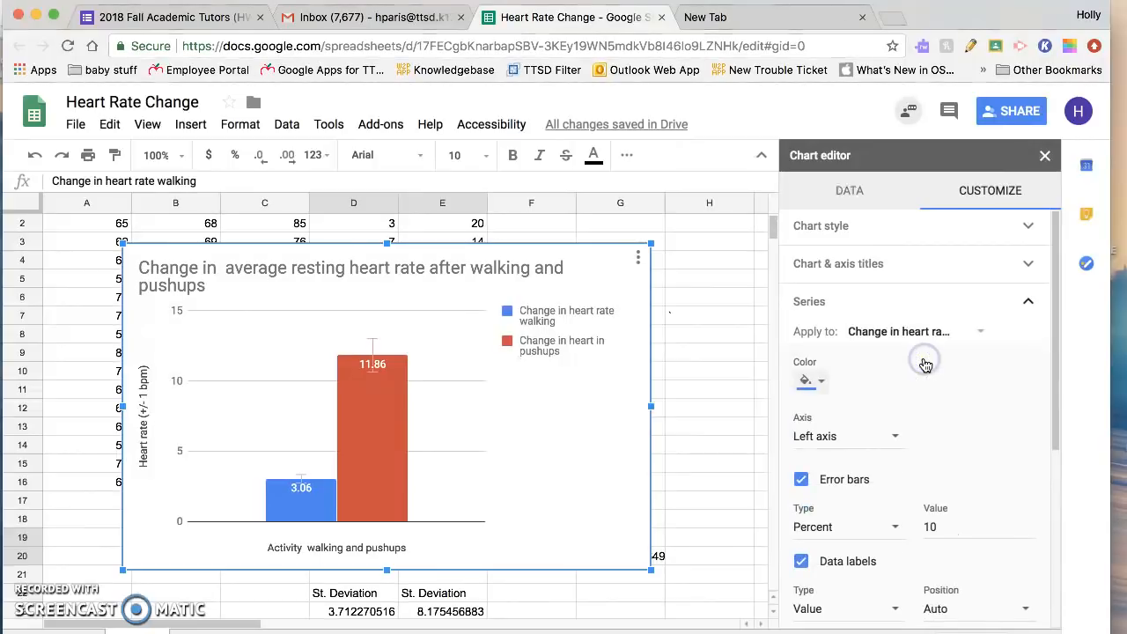
left_click(879, 527)
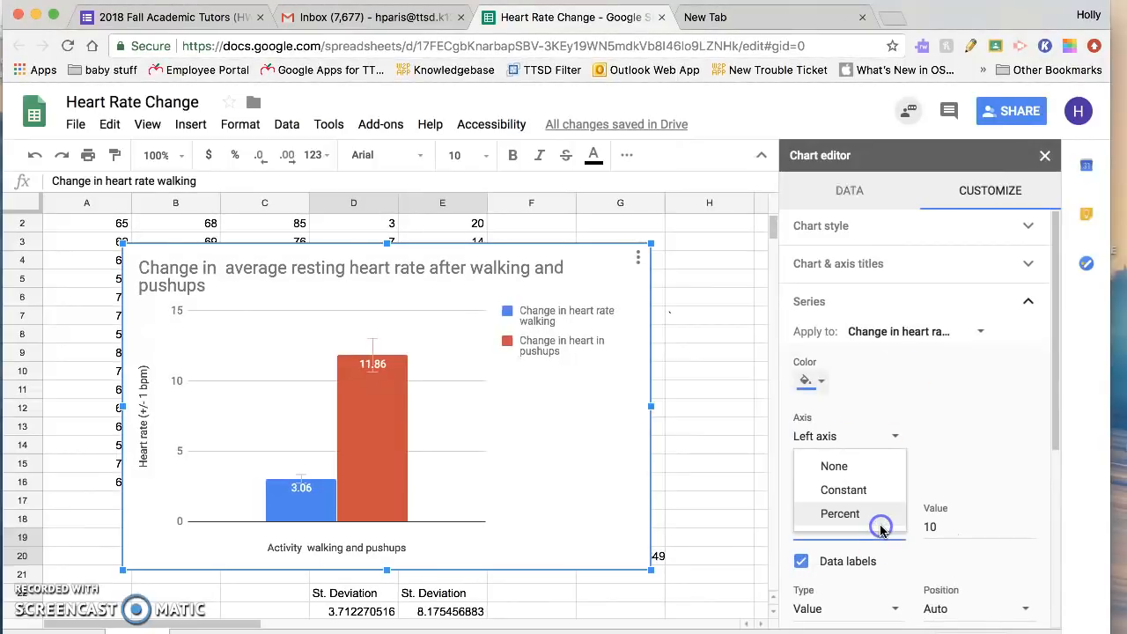
left_click(868, 490)
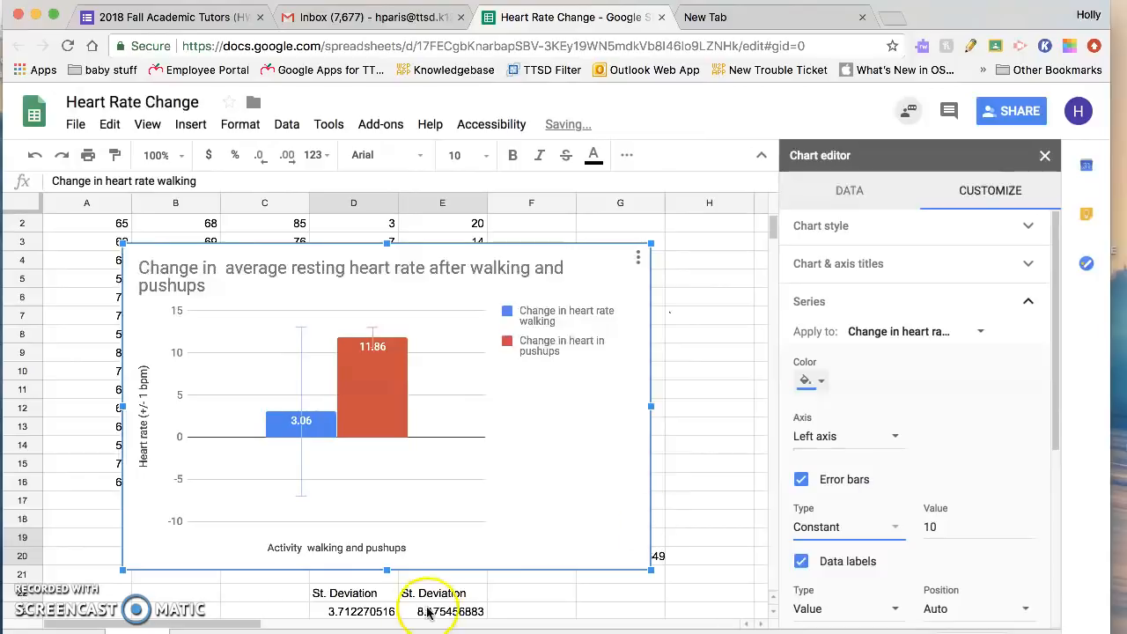
Step: Copy the walking standard deviation from cell D23 and reselect the chart for editing
left_click(388, 614)
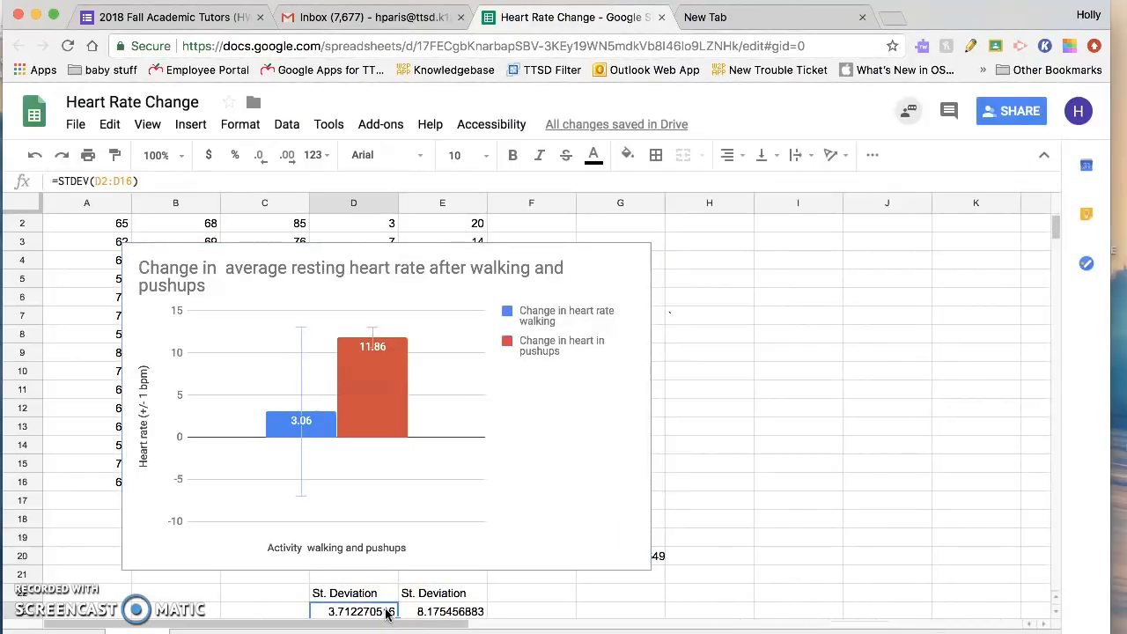
key("super+c")
left_click(801, 500)
double_click(390, 610)
left_click(498, 383)
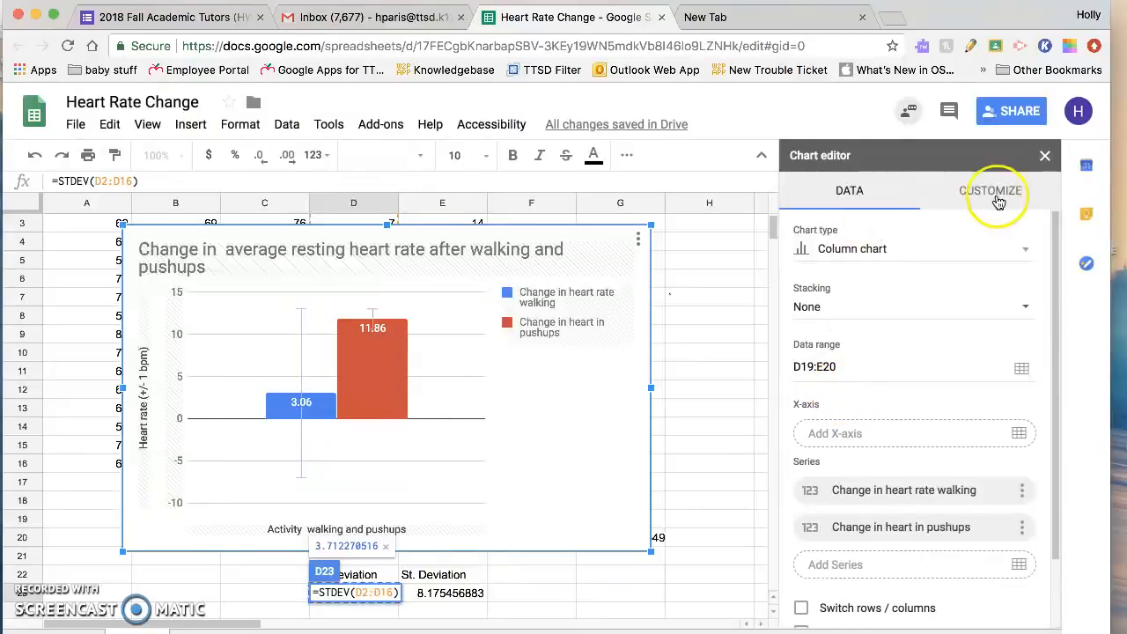
Step: Set the constant error bar value of the "Change in heart rate walking" series to 3.712270516
left_click(995, 192)
left_click(916, 305)
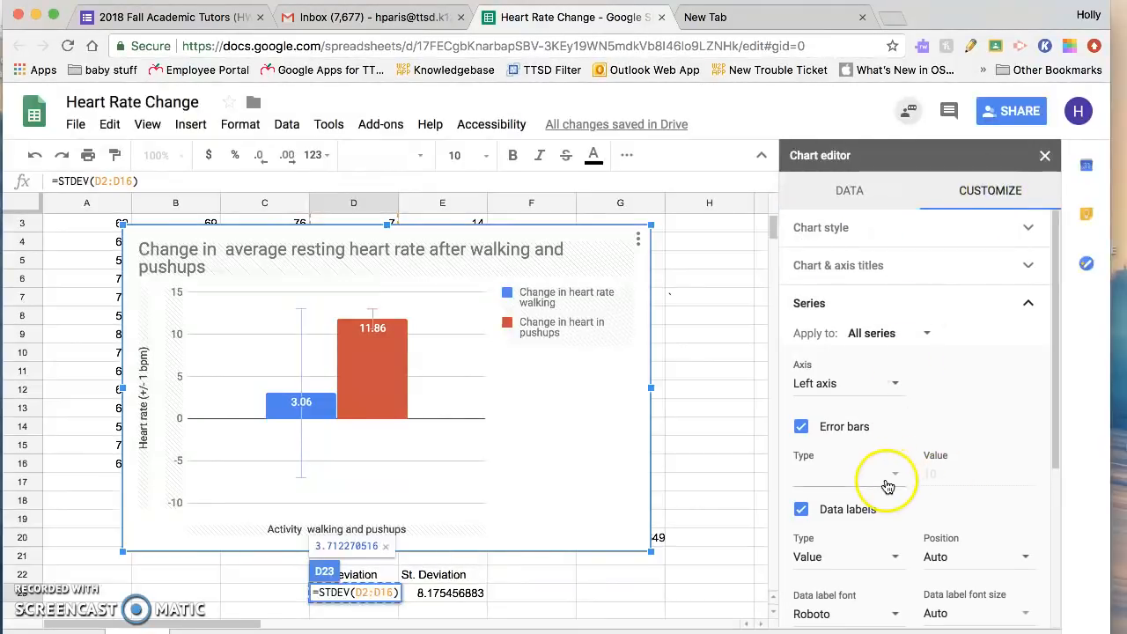
left_click(920, 334)
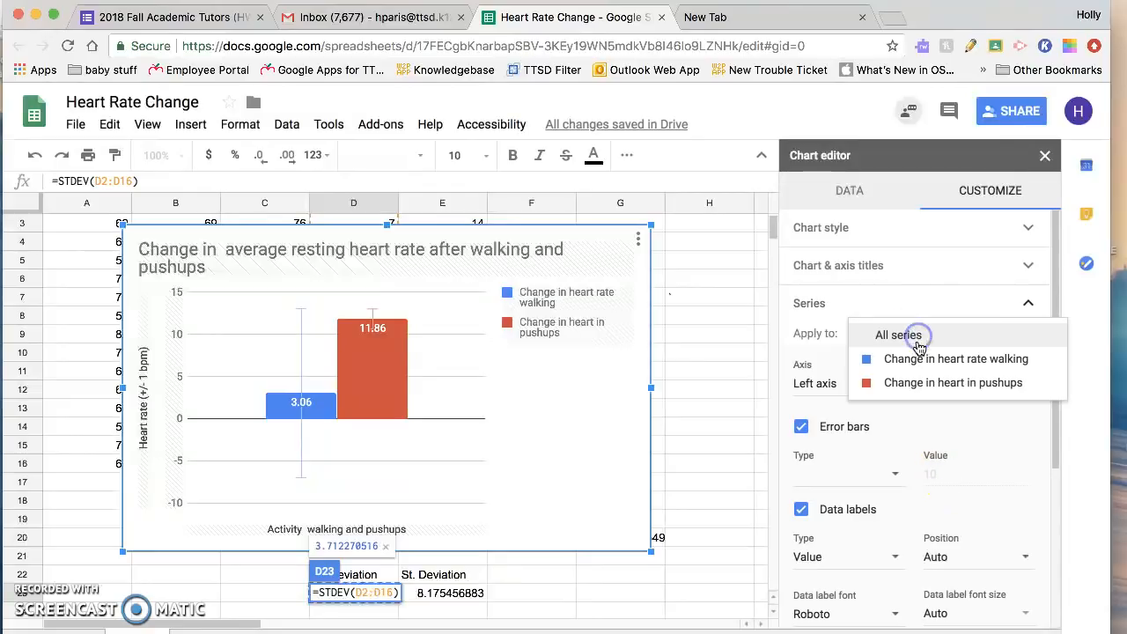
left_click(918, 355)
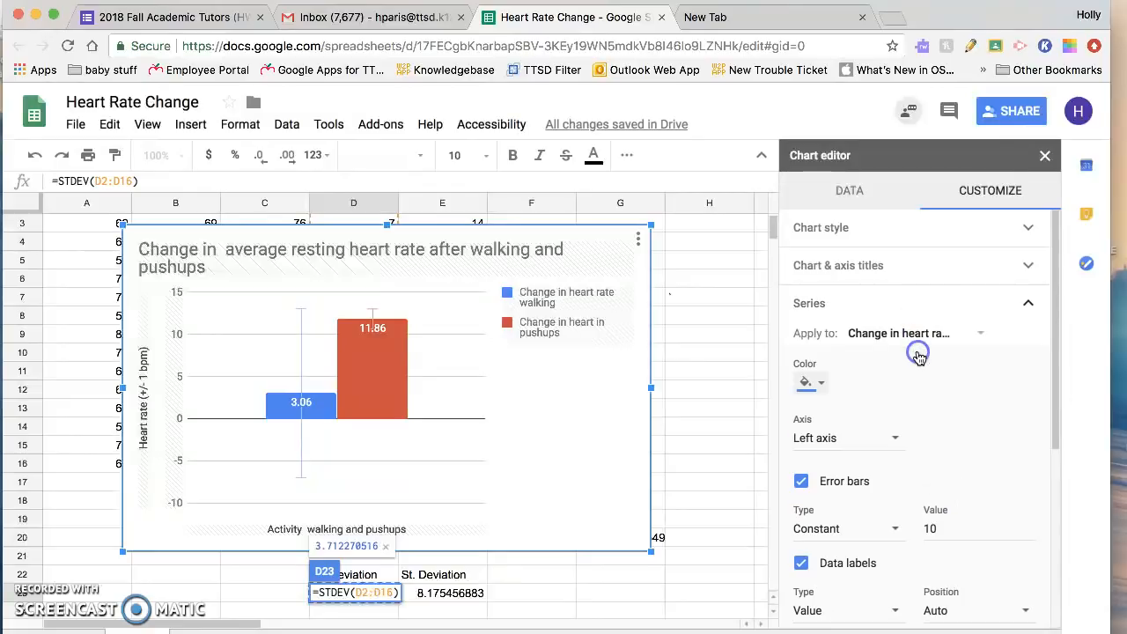
left_click(893, 530)
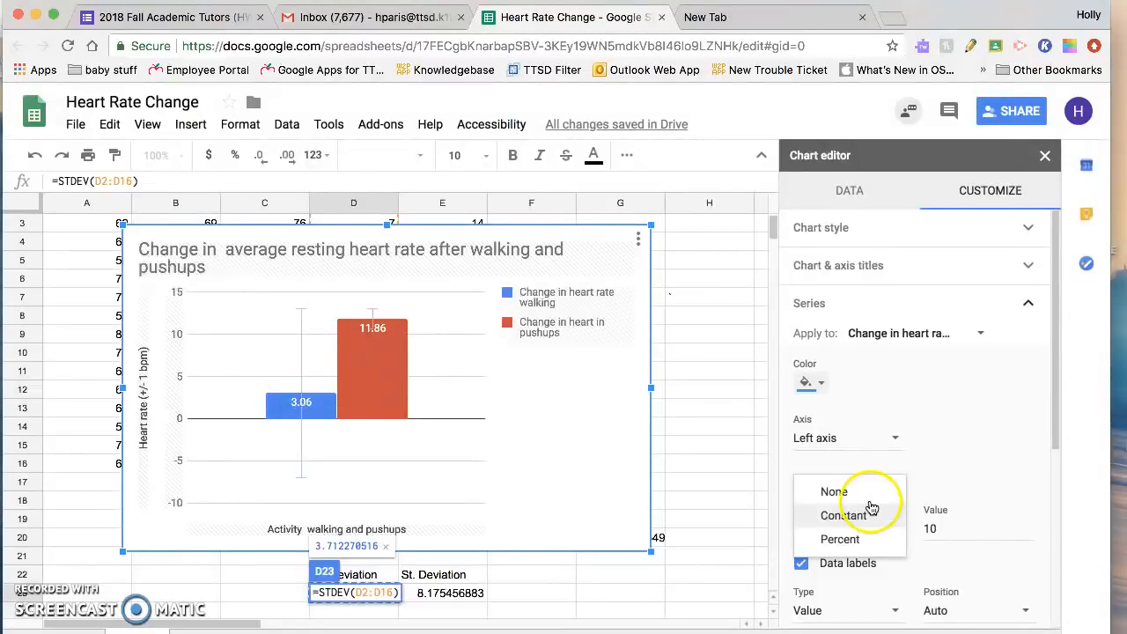
left_click(871, 517)
left_click(930, 528)
left_click_drag(954, 529, 910, 533)
left_click(986, 485)
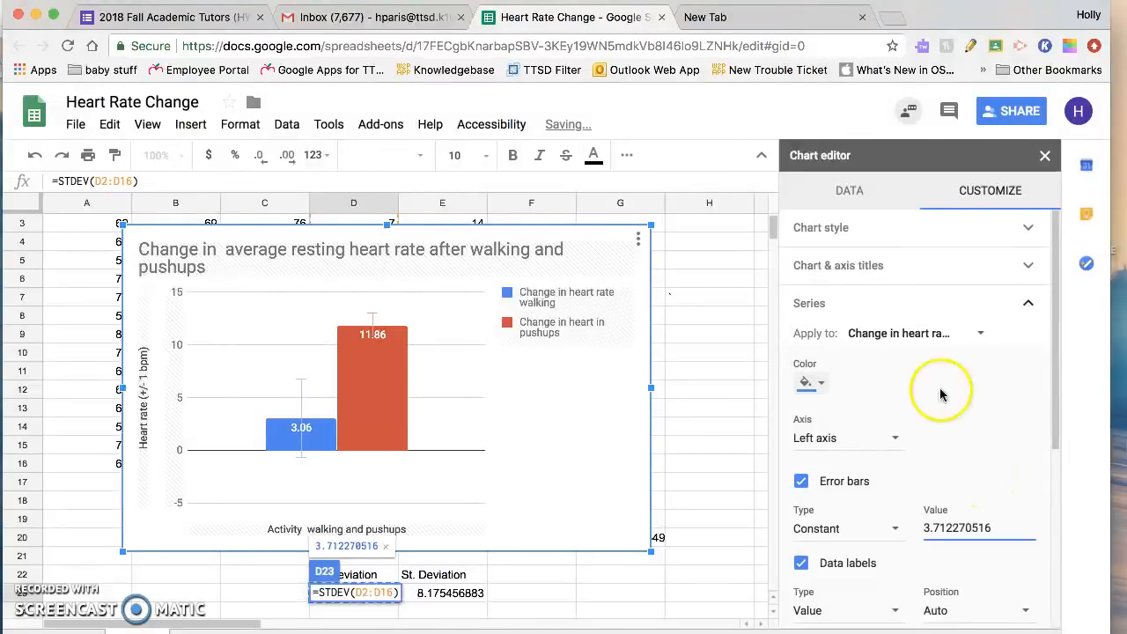
Step: Switch the series settings to "Change in heart in pushups" and try to pick up the standard deviation in cell E23
left_click(985, 340)
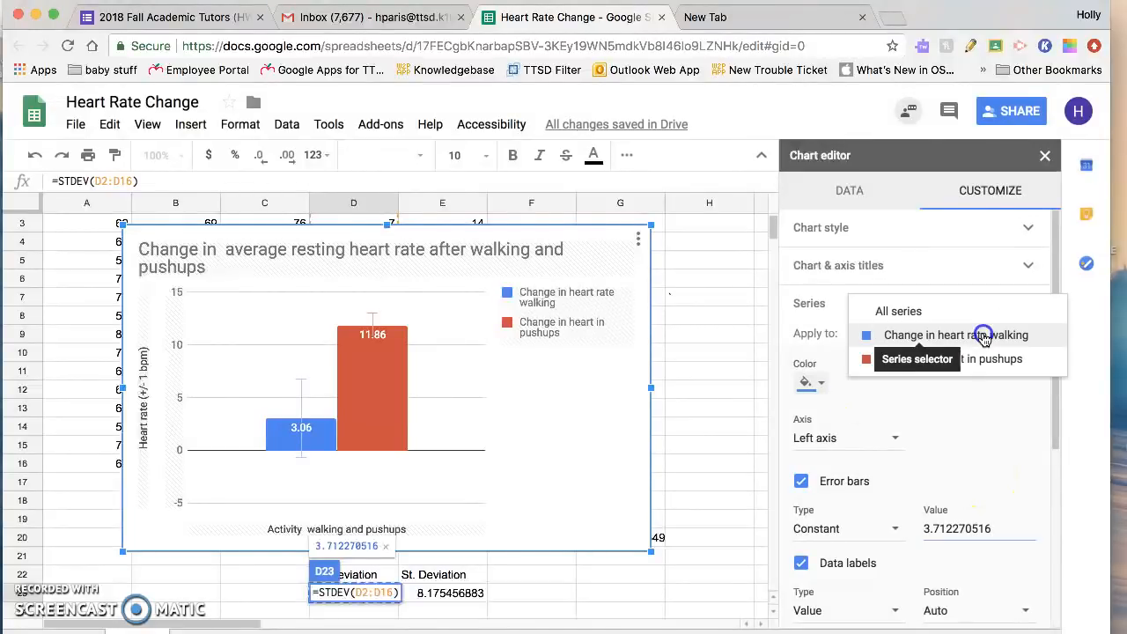
left_click(977, 356)
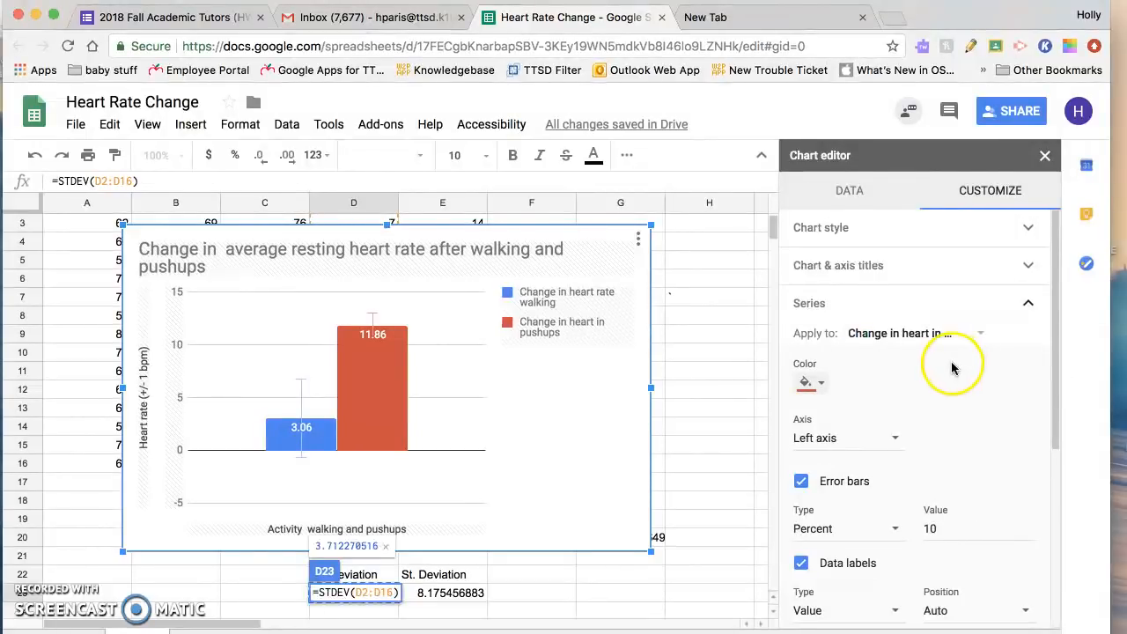
left_click(462, 593)
left_click(536, 596)
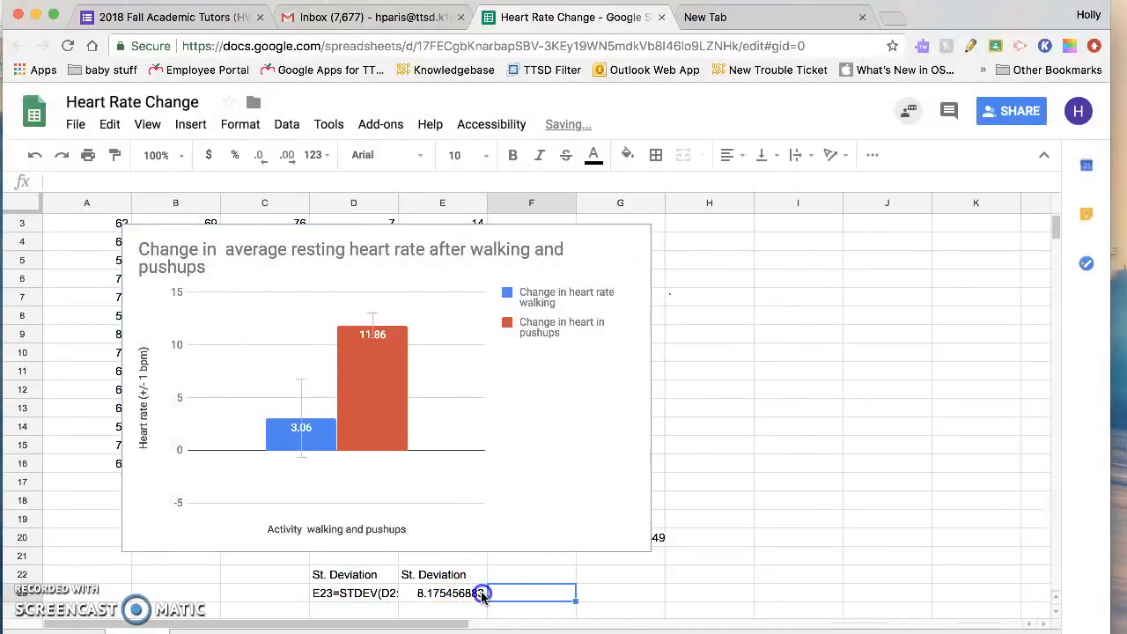
Step: Undo the accidental formula change in cell D23
left_click(423, 593)
left_click(383, 597)
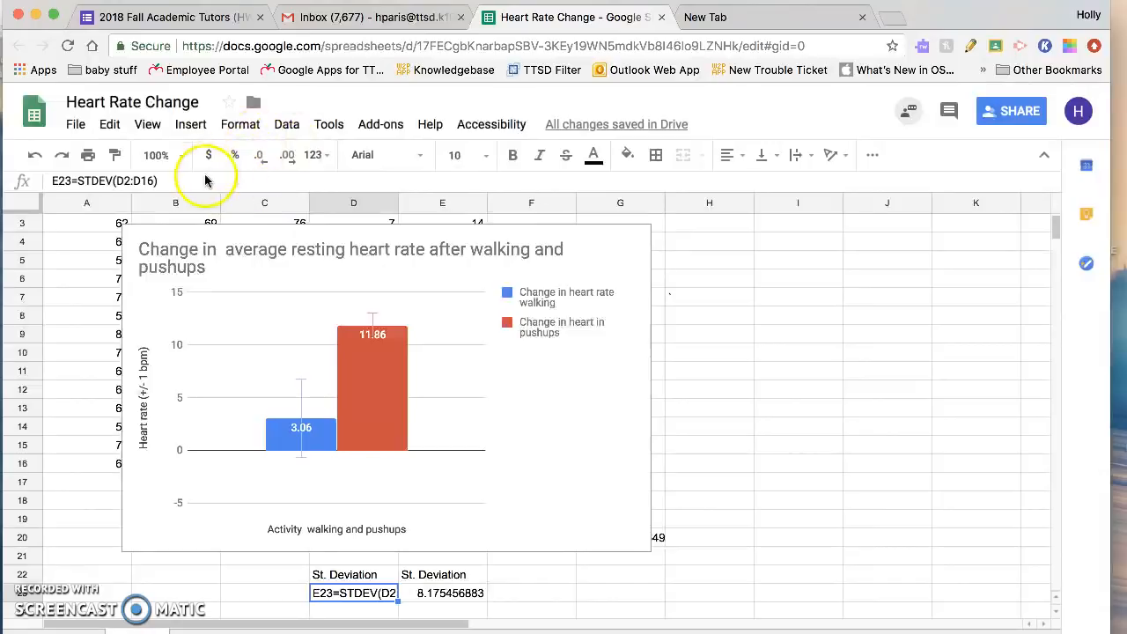
left_click(36, 155)
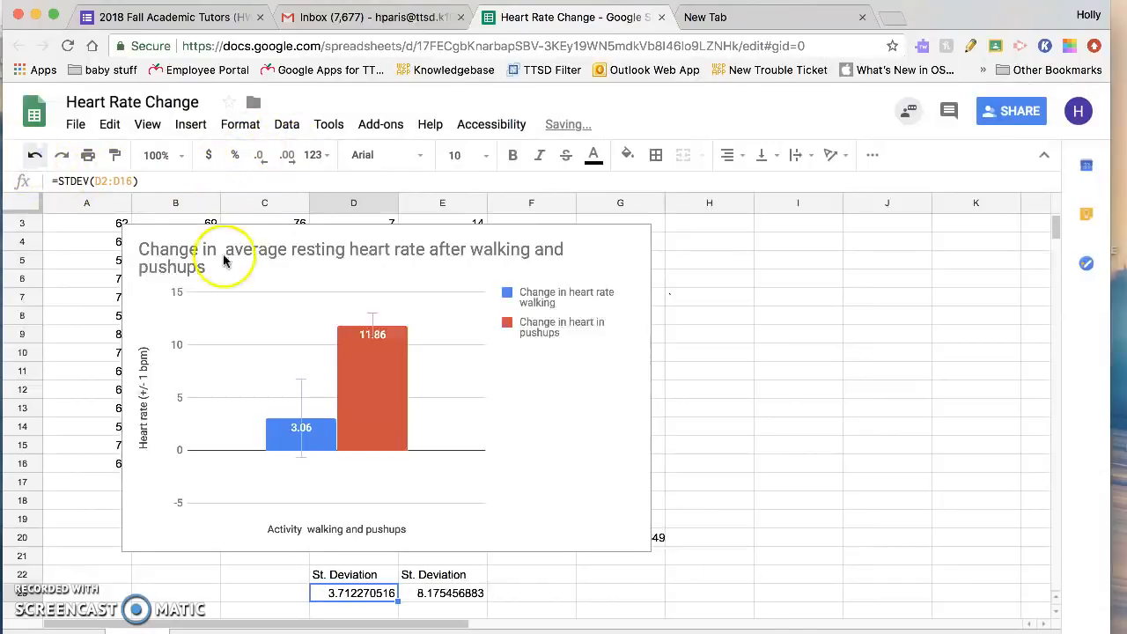
Step: Copy the pushups standard deviation from cell E23 and reopen the chart for editing
left_click(671, 592)
left_click(432, 594)
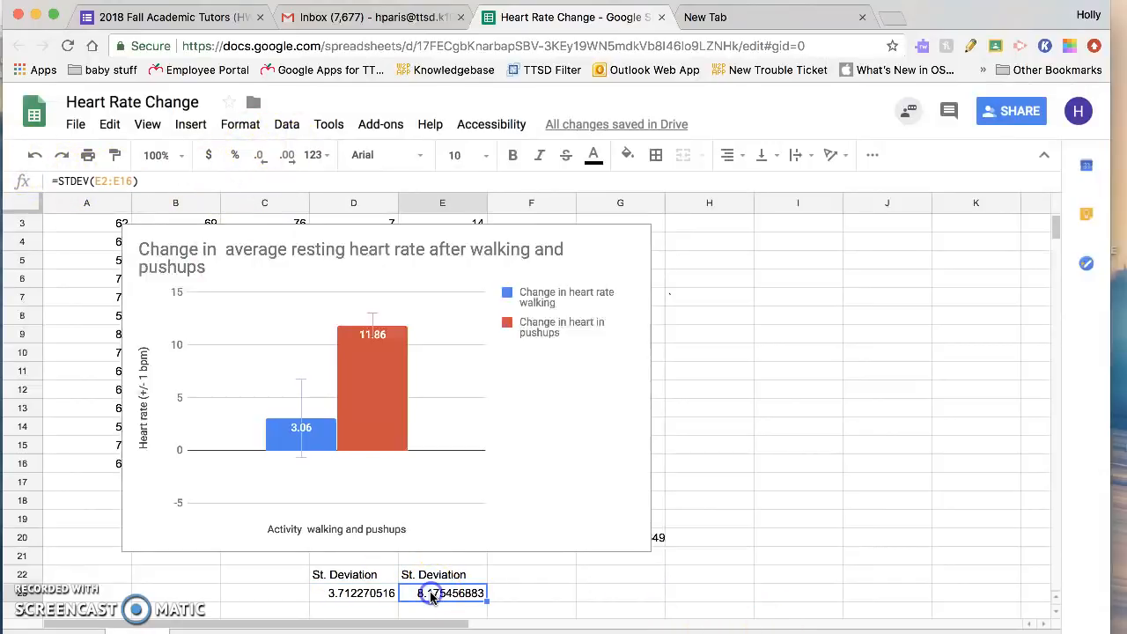
key("ctrl+c")
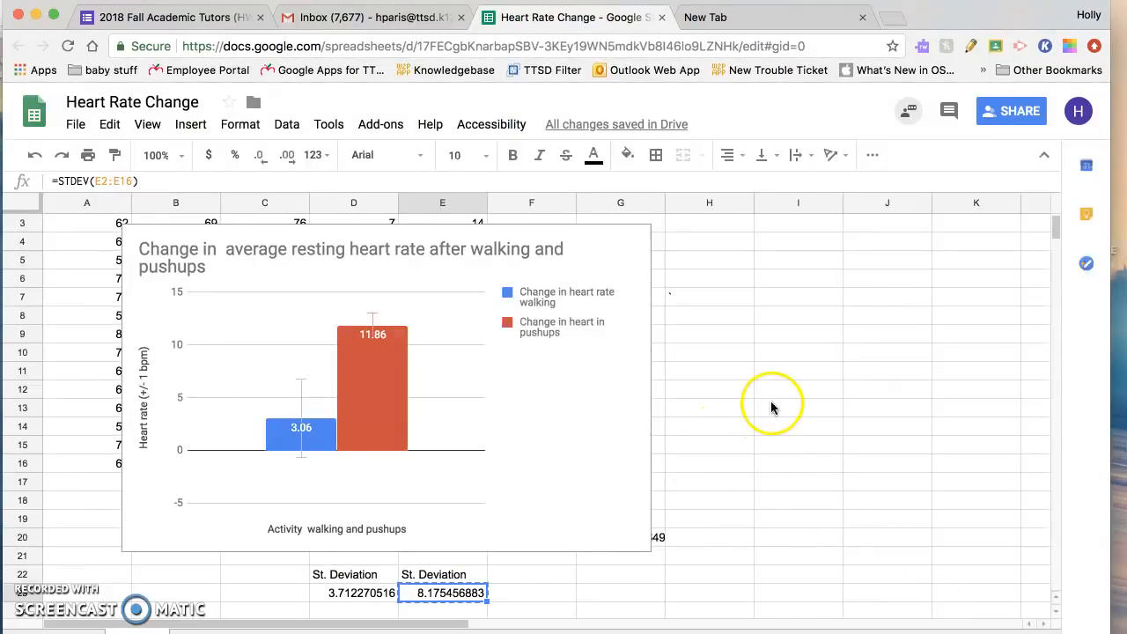
double_click(599, 403)
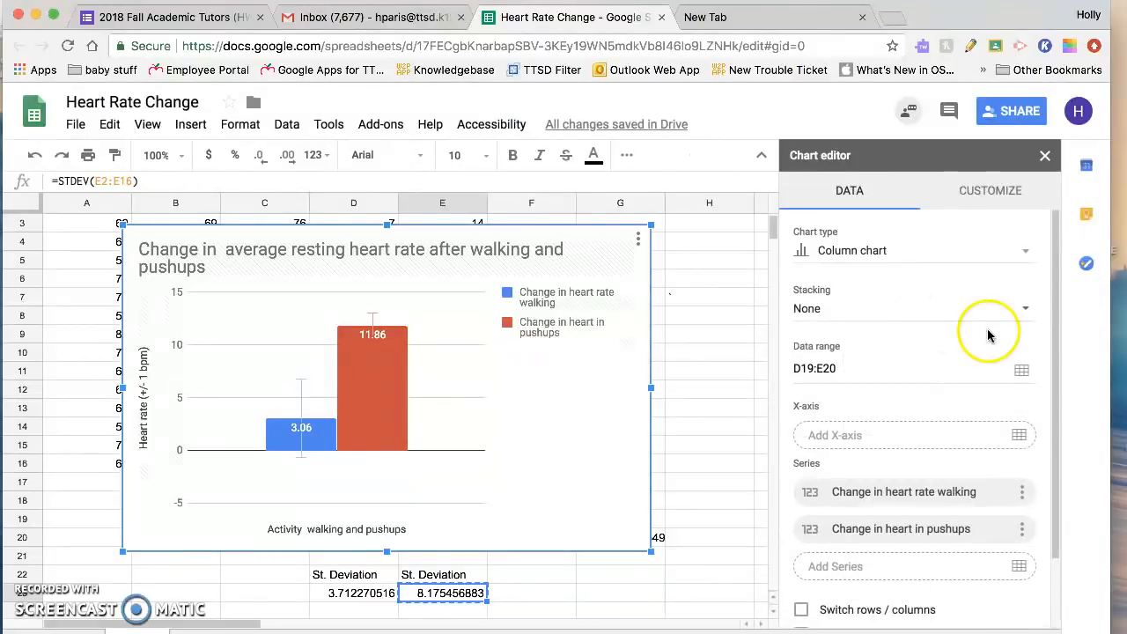
Step: Set the error bars of the "Change in heart in pushups" series to Constant with the value 8.17545688310 and leave the chart editor
left_click(1000, 189)
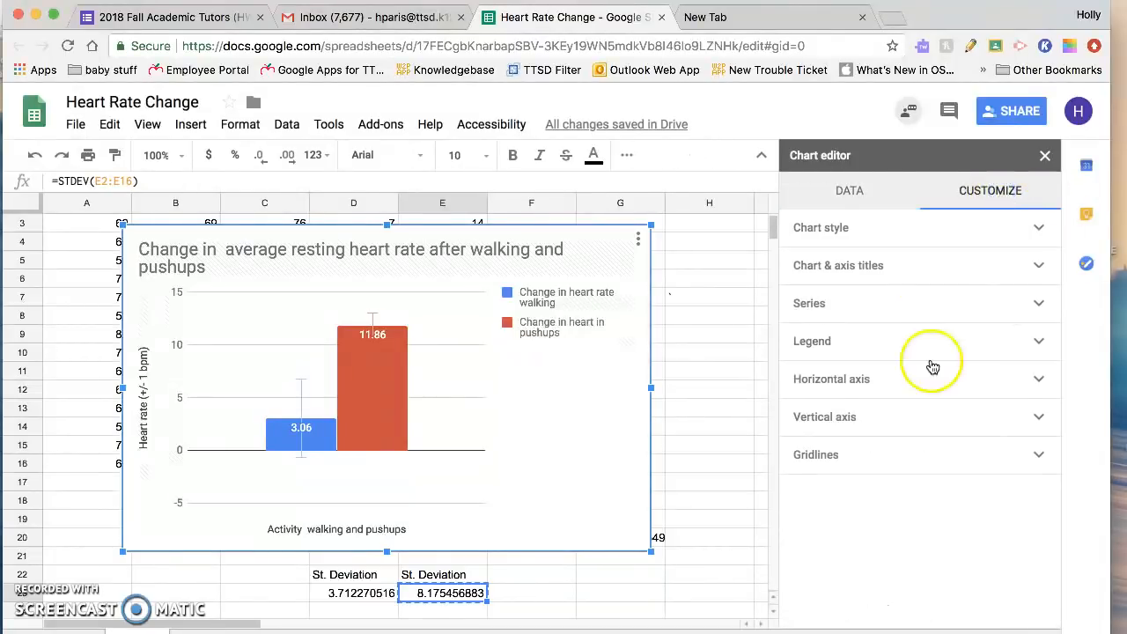
left_click(947, 343)
left_click(945, 310)
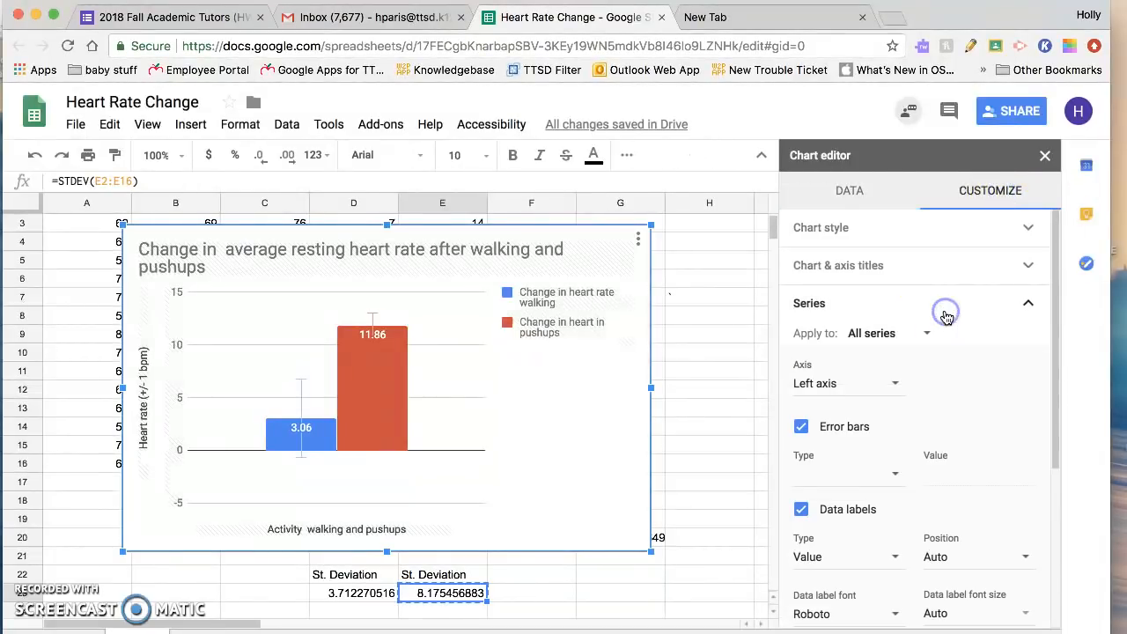
left_click(920, 335)
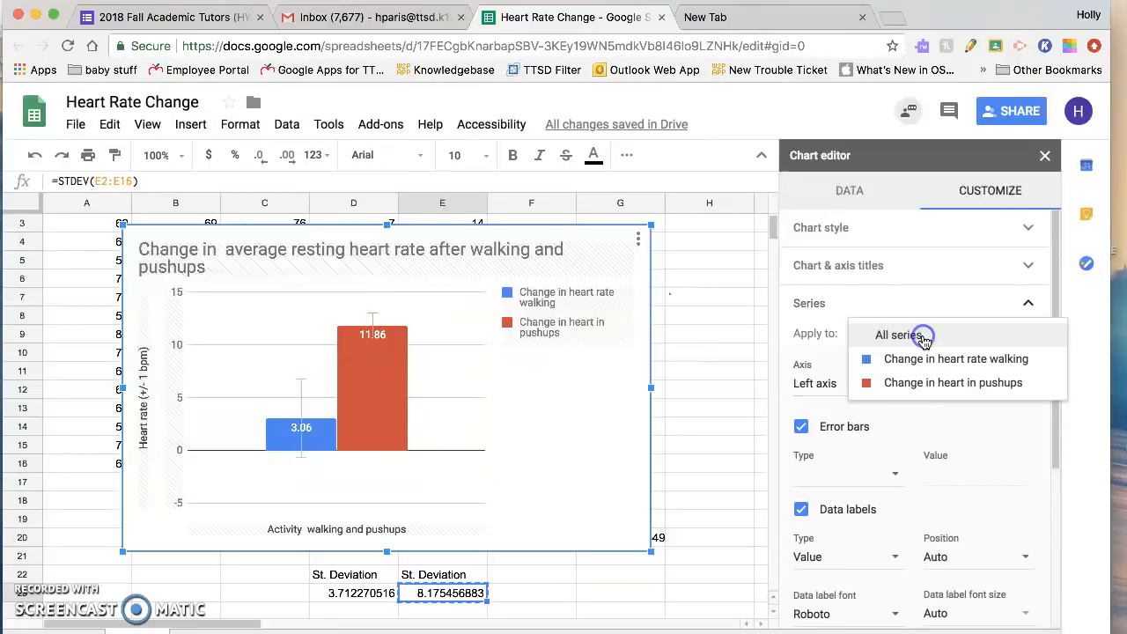
left_click(916, 380)
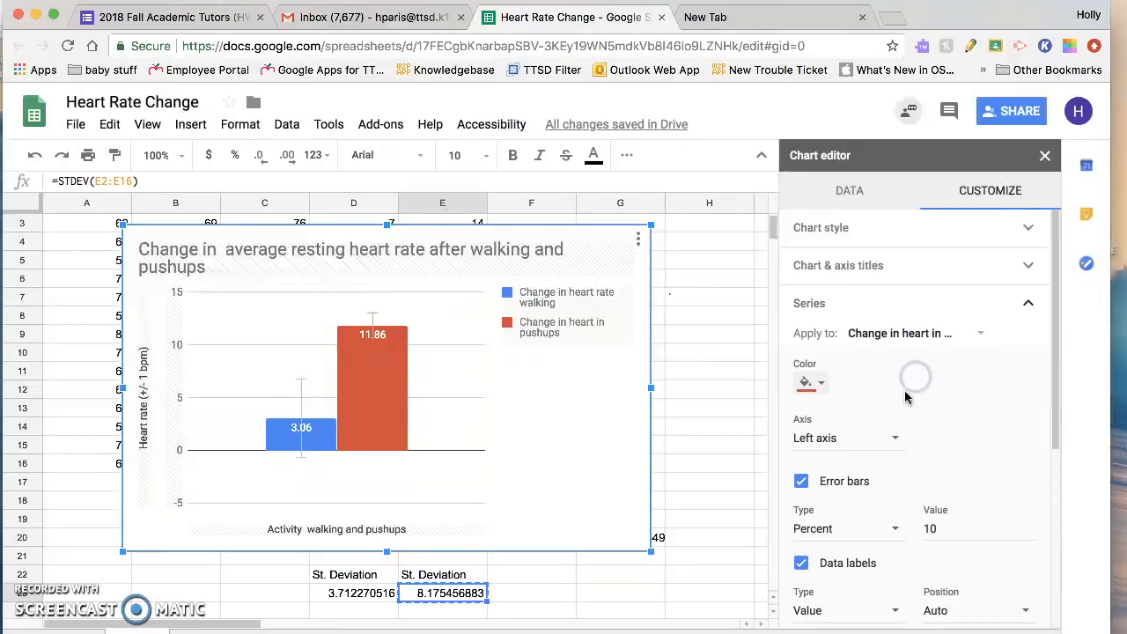
left_click(875, 531)
left_click(869, 493)
left_click(965, 523)
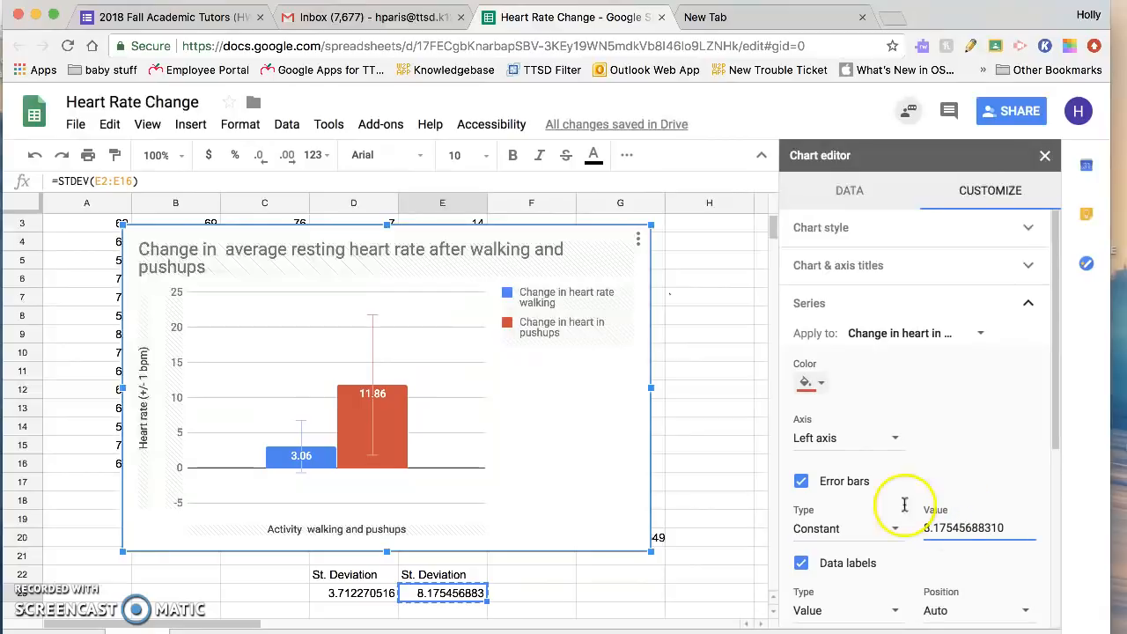
left_click(701, 429)
Step: Reopen the chart for editing and review its style options and the chart and axis title settings
left_click(604, 435)
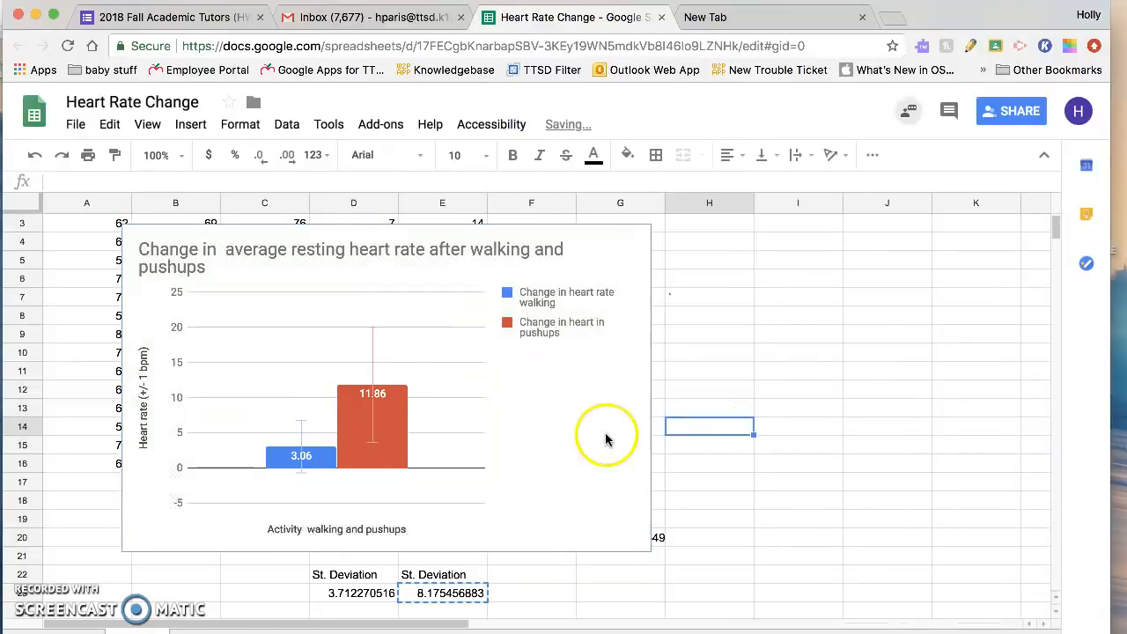
left_click(612, 476)
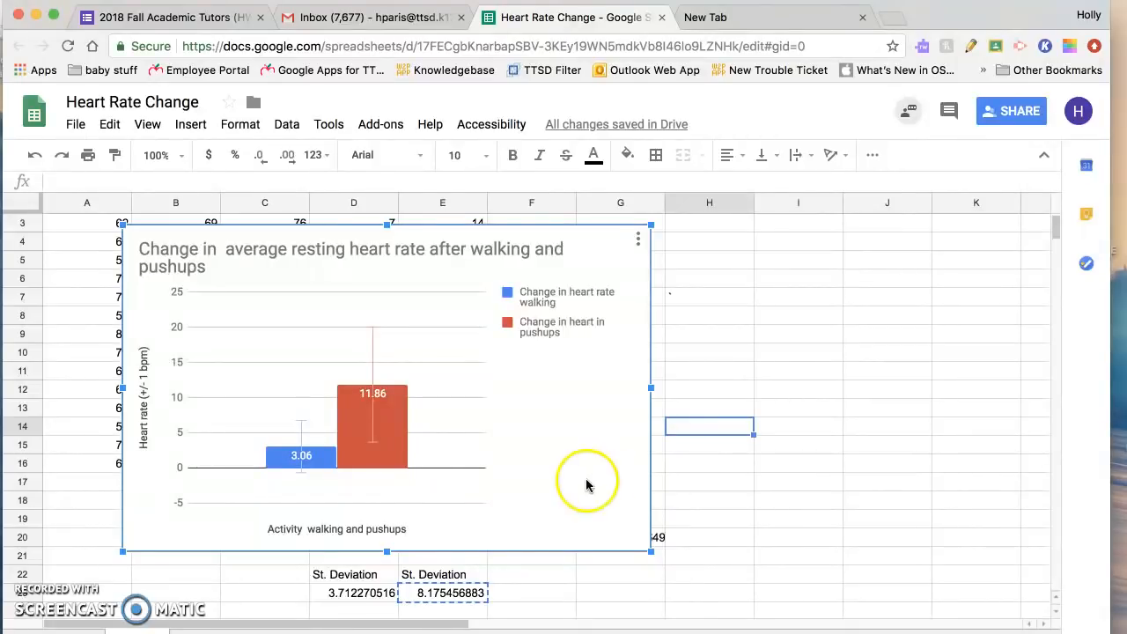
double_click(511, 488)
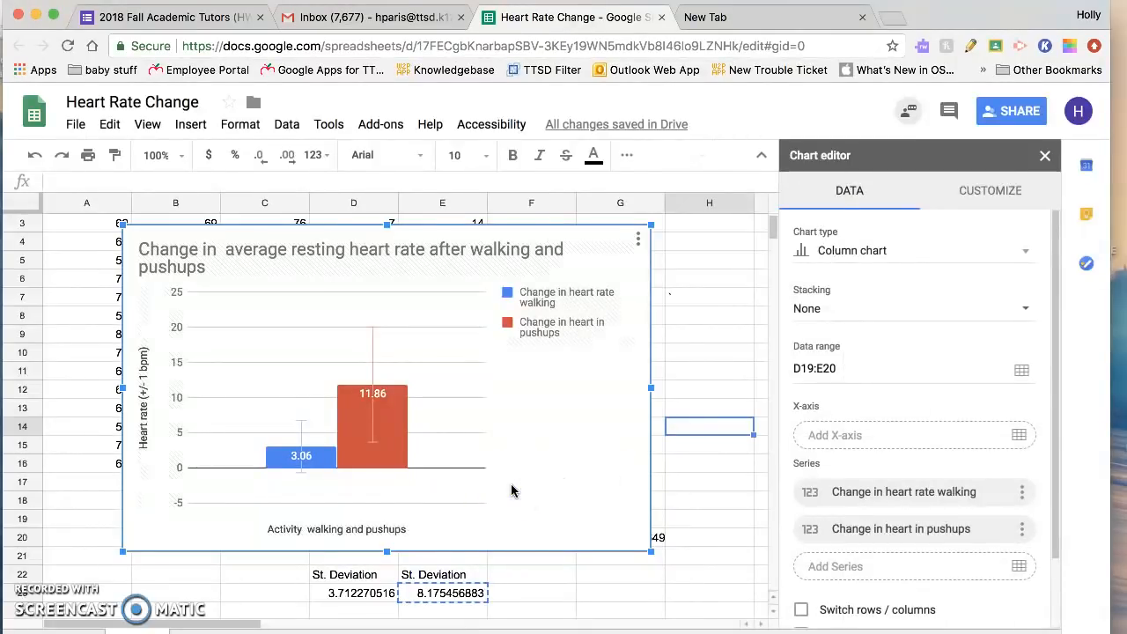
left_click(985, 201)
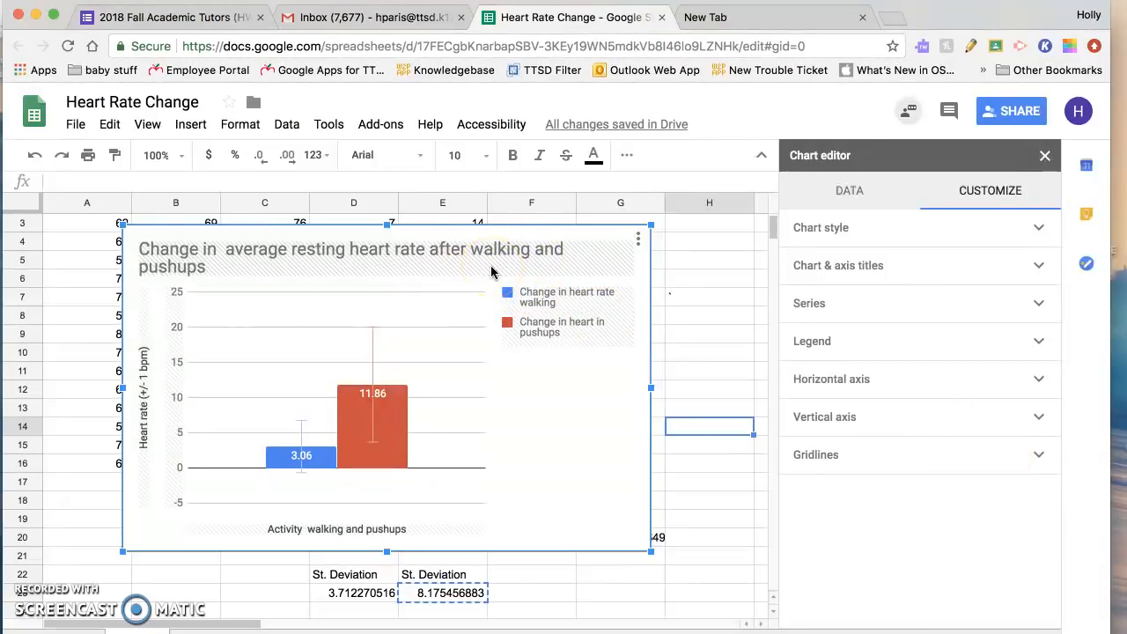
left_click(862, 244)
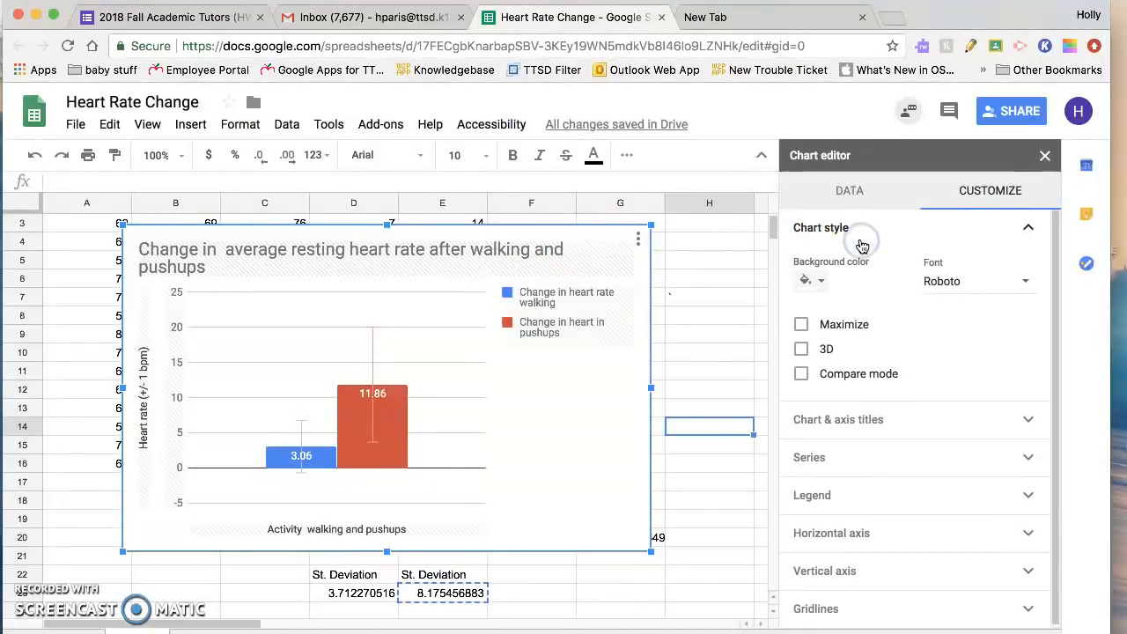
left_click(869, 416)
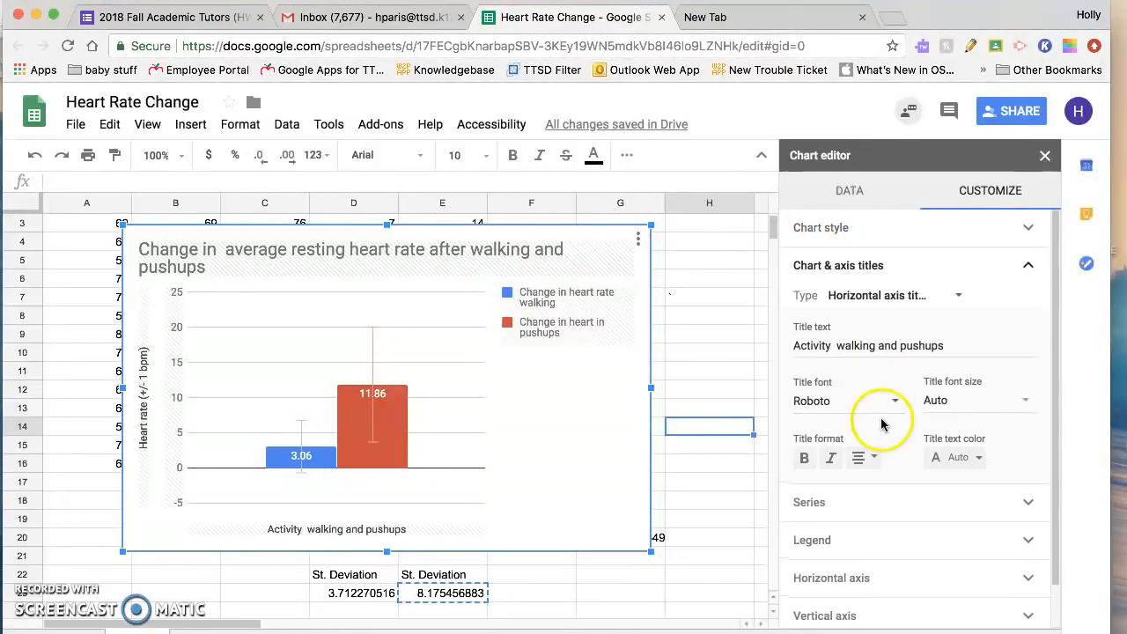
scroll(885, 427, "down", 1)
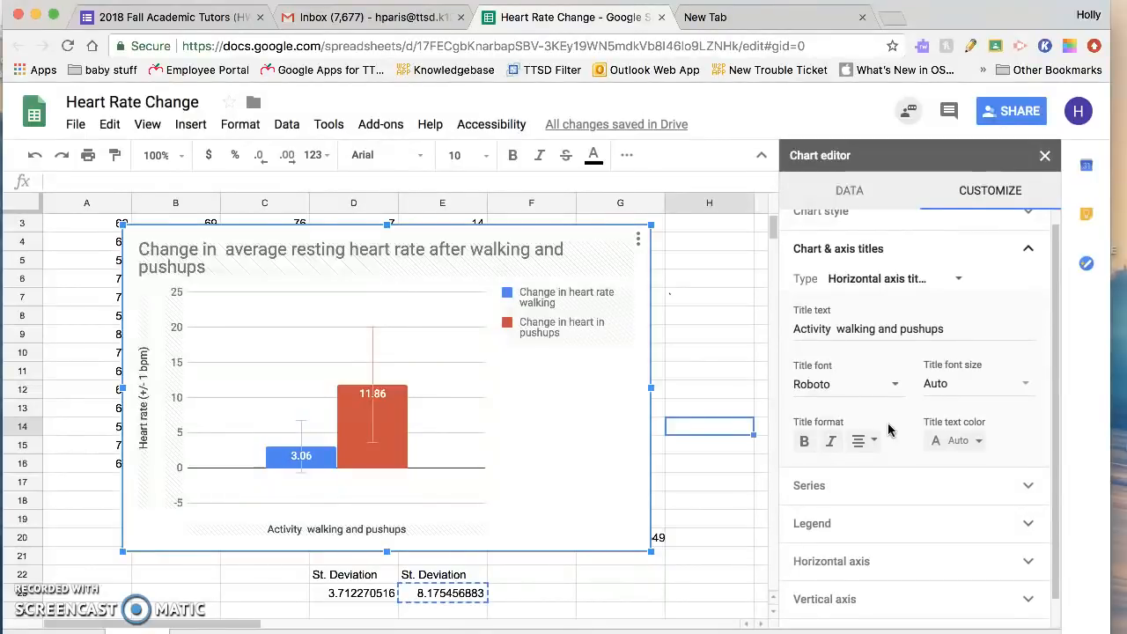
left_click(544, 328)
left_click(477, 315)
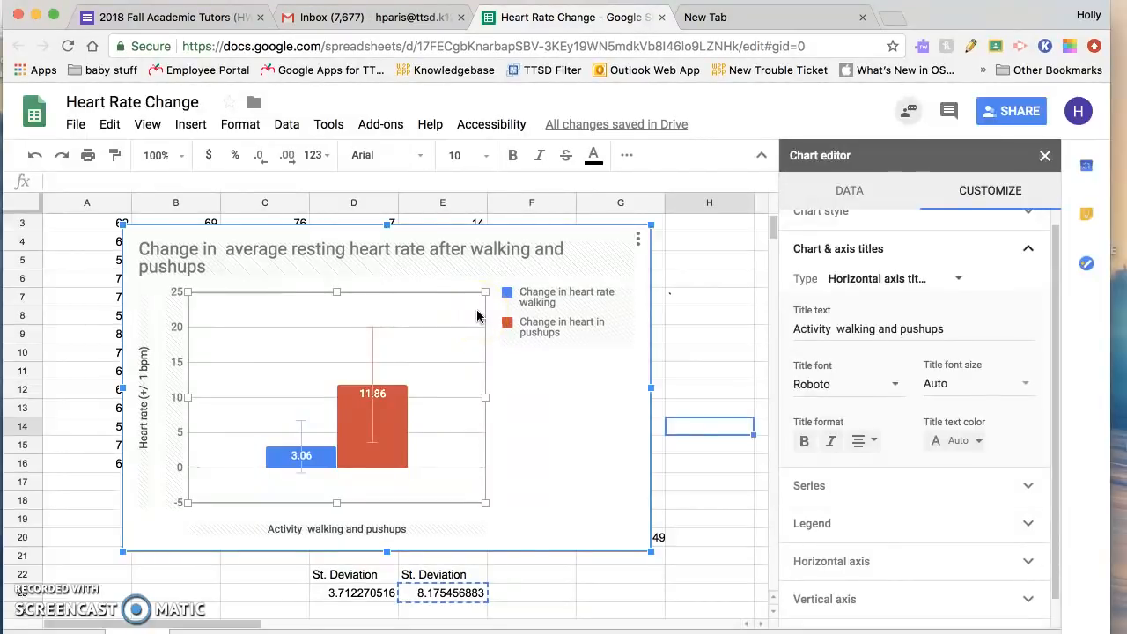
left_click(324, 259)
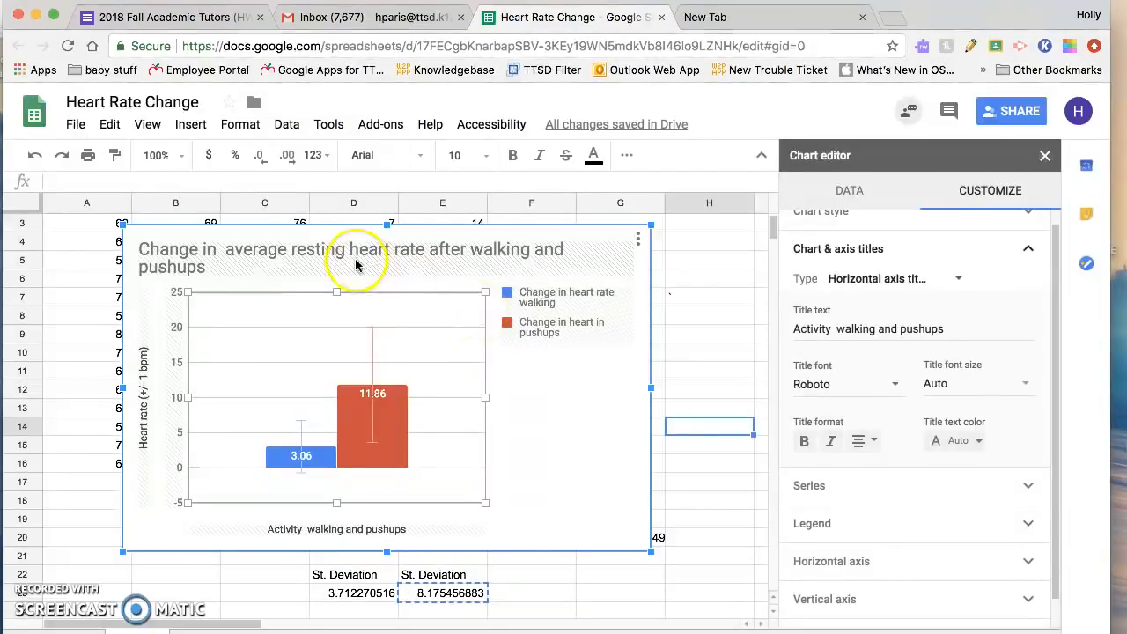
Step: Move the chart off the data table, placing it beside the table from column F to K with its upper edge at row 1
left_click_drag(334, 235, 467, 261)
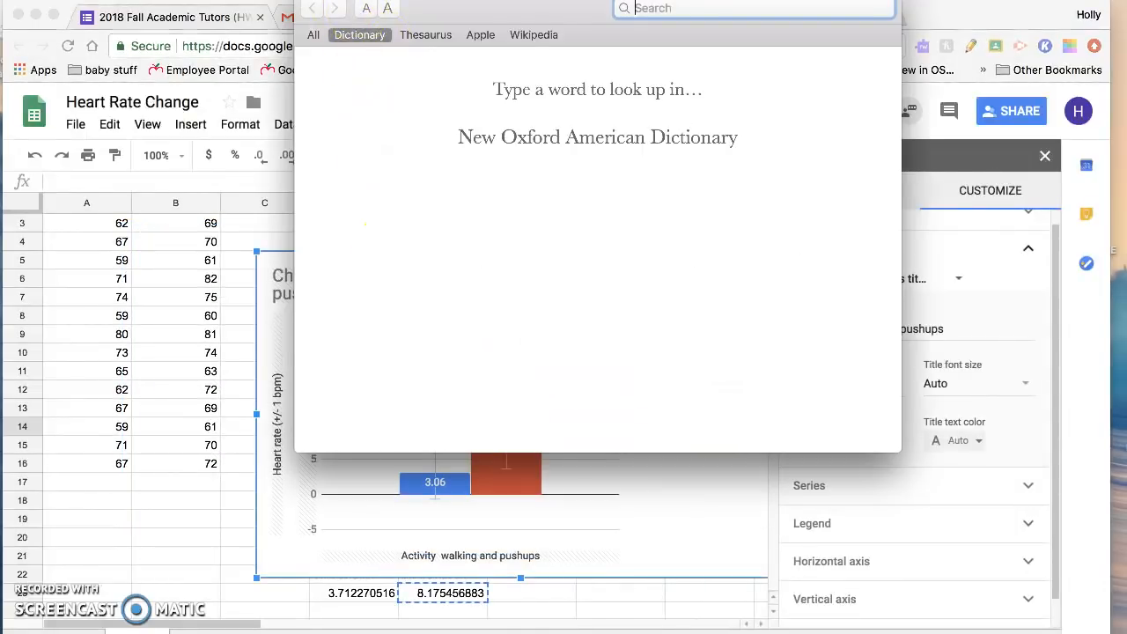
key("super+q")
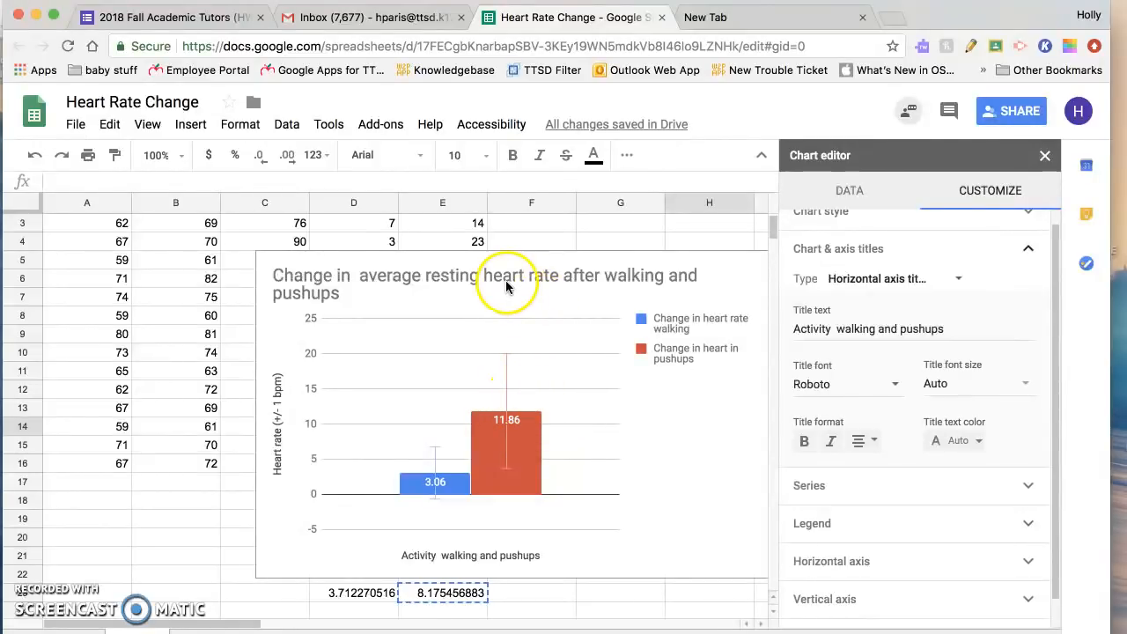
left_click(553, 246)
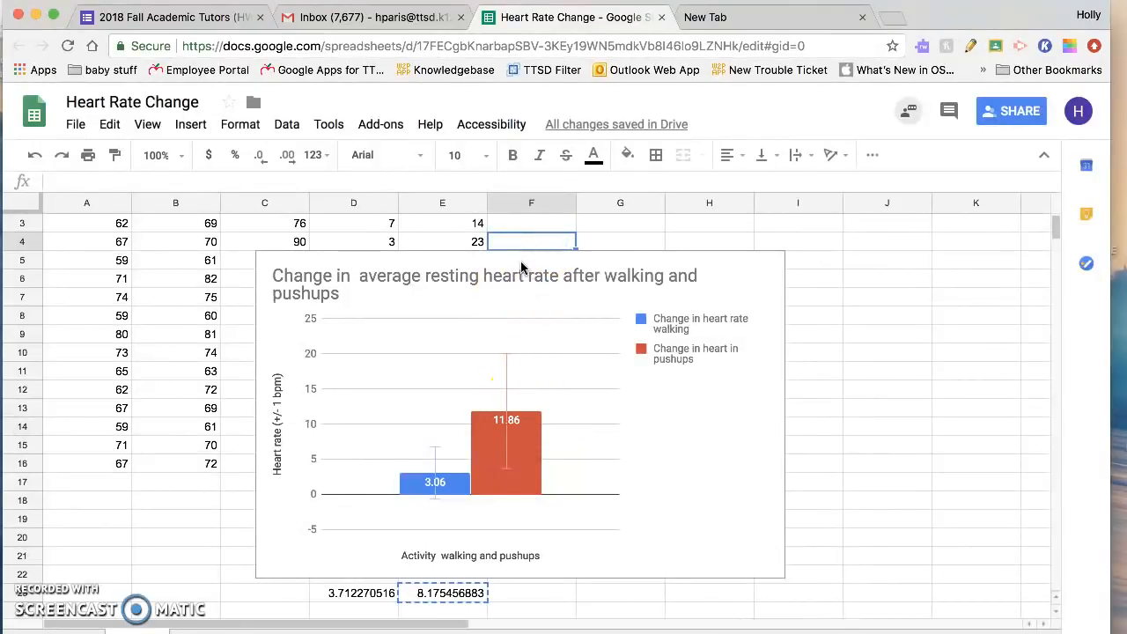
left_click(620, 266)
left_click_drag(453, 312, 776, 329)
scroll(537, 346, "up", 2)
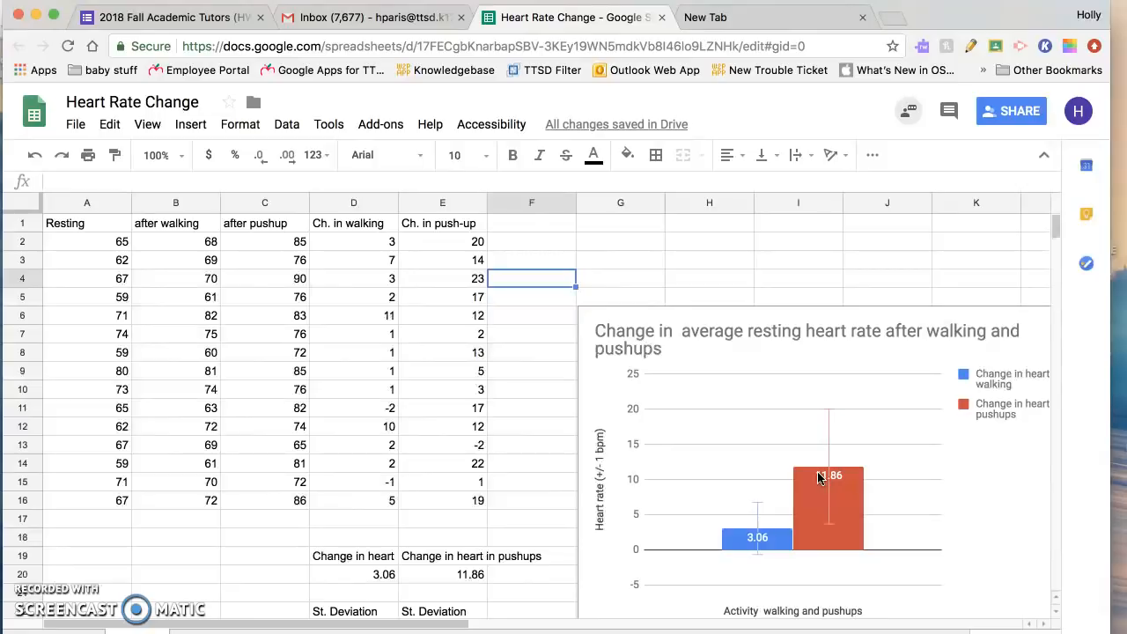
left_click(821, 476)
left_click(791, 319)
left_click_drag(791, 319, 708, 220)
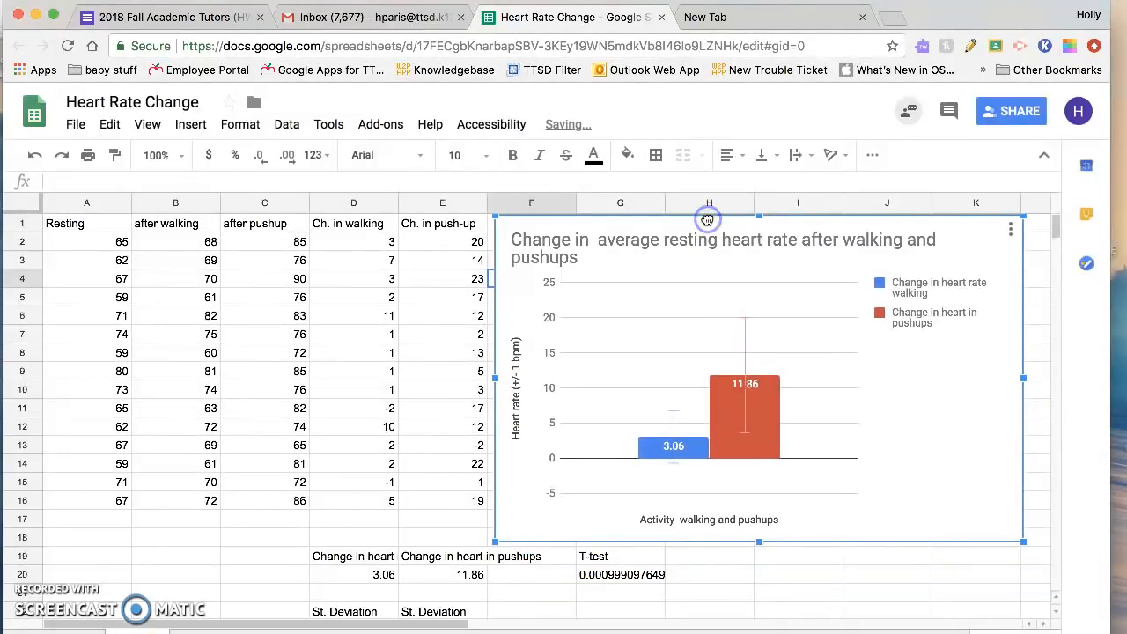